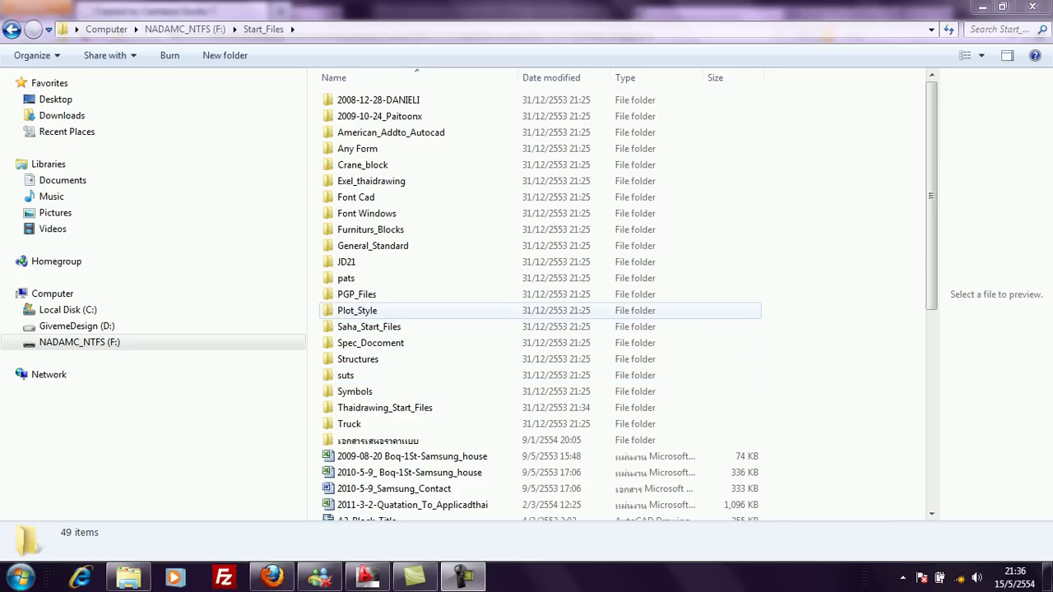
pyautogui.click(463, 576)
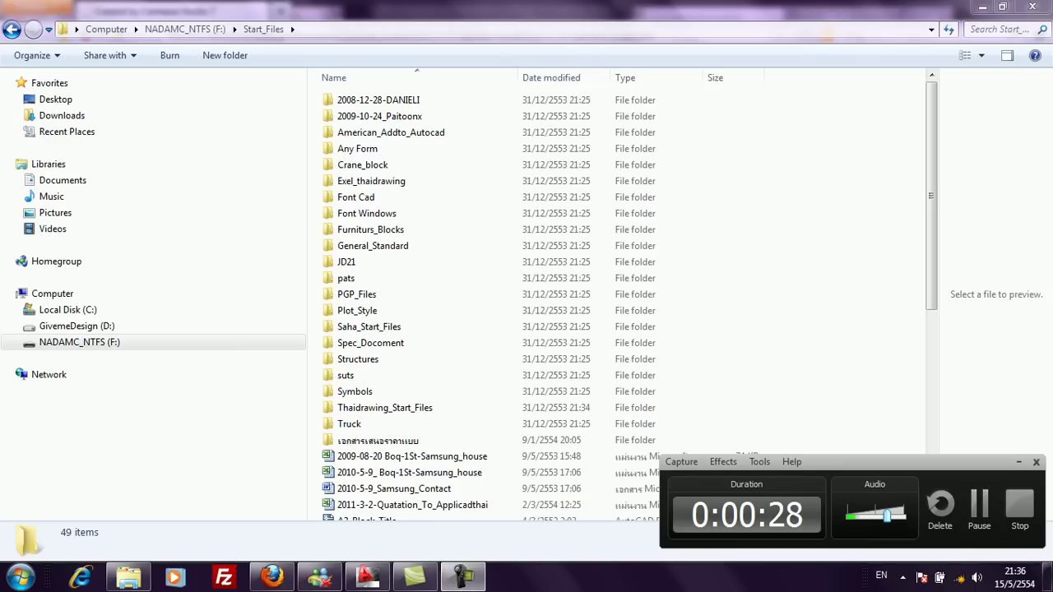
pyautogui.moveTo(901, 462)
pyautogui.mouseDown()
pyautogui.moveTo(880, 462)
pyautogui.moveTo(886, 470)
pyautogui.mouseUp()
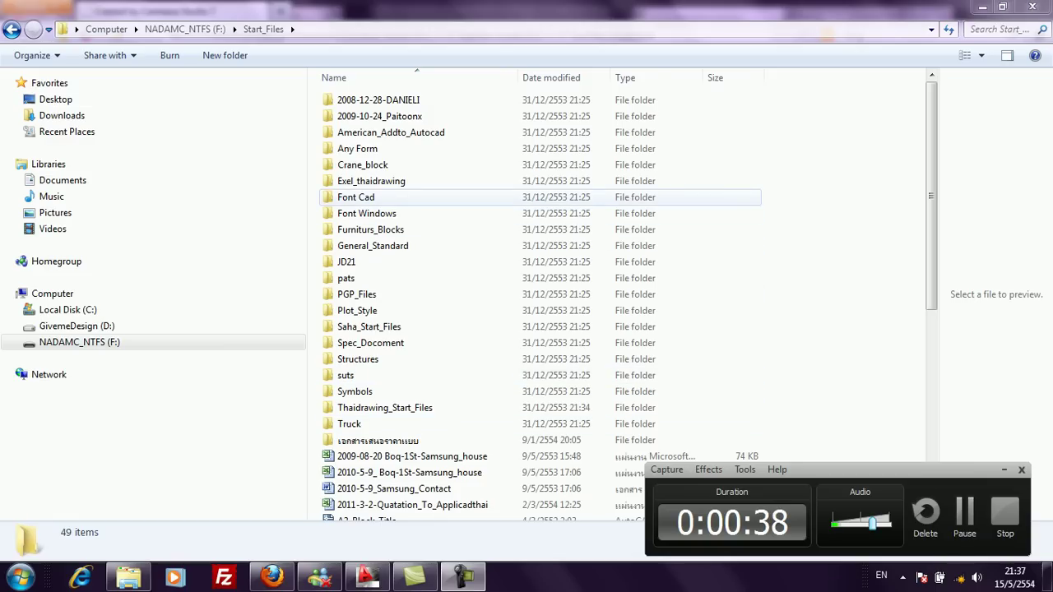
# Copy all the font files in the Font Cad folder of Start_Files, leaving out the Fonts subfolder
pyautogui.doubleClick(355, 197)
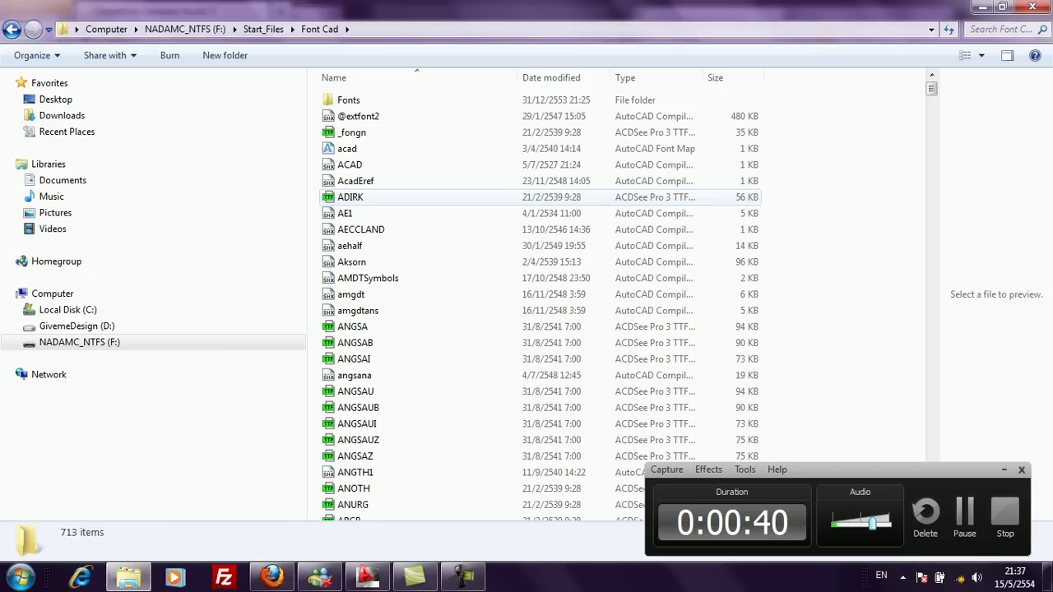
pyautogui.click(358, 116)
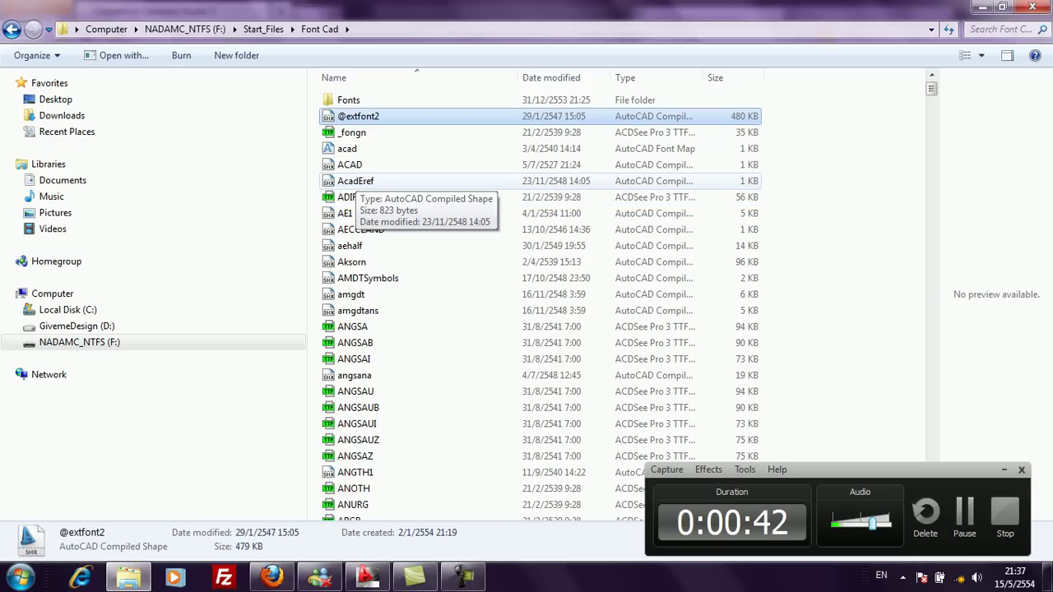
pyautogui.scroll(-15, 353, 183)
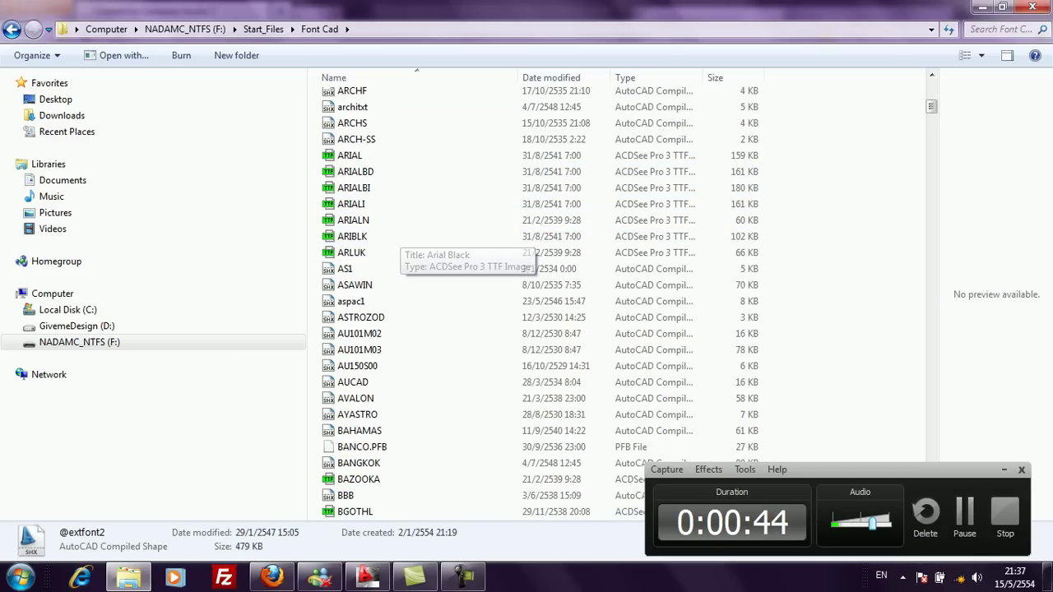
pyautogui.write('YOOYEE')
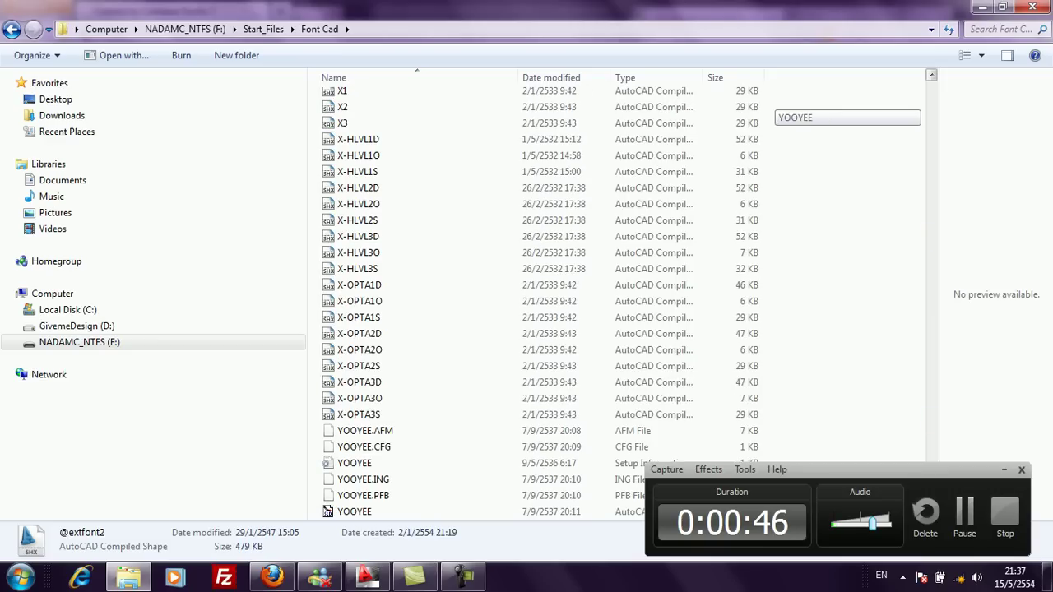
pyautogui.press('Up')
pyautogui.press('Down')
pyautogui.hotkey('ctrl', 'a')
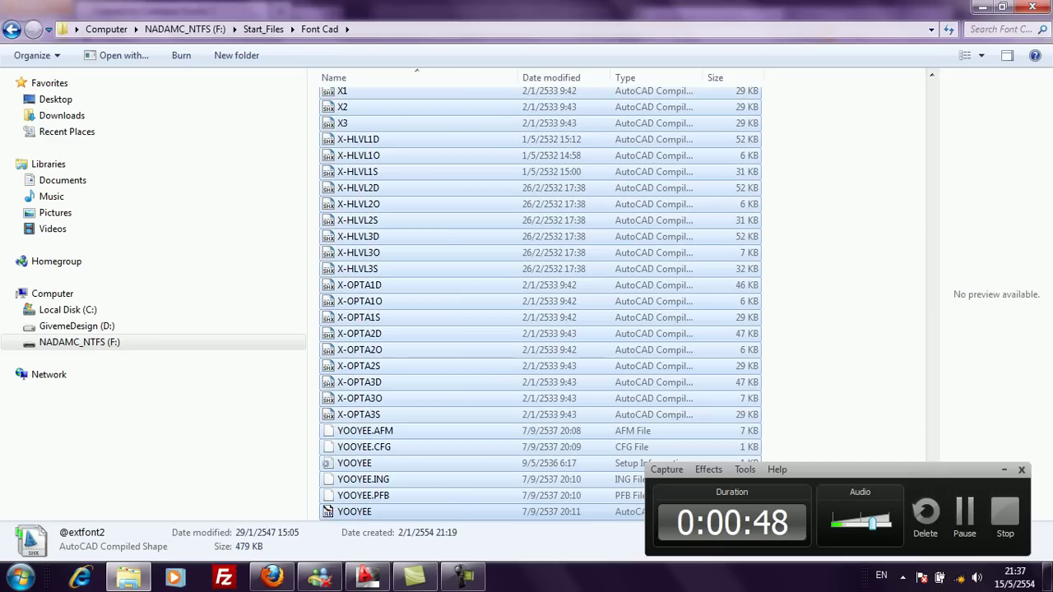
pyautogui.rightClick(362, 153)
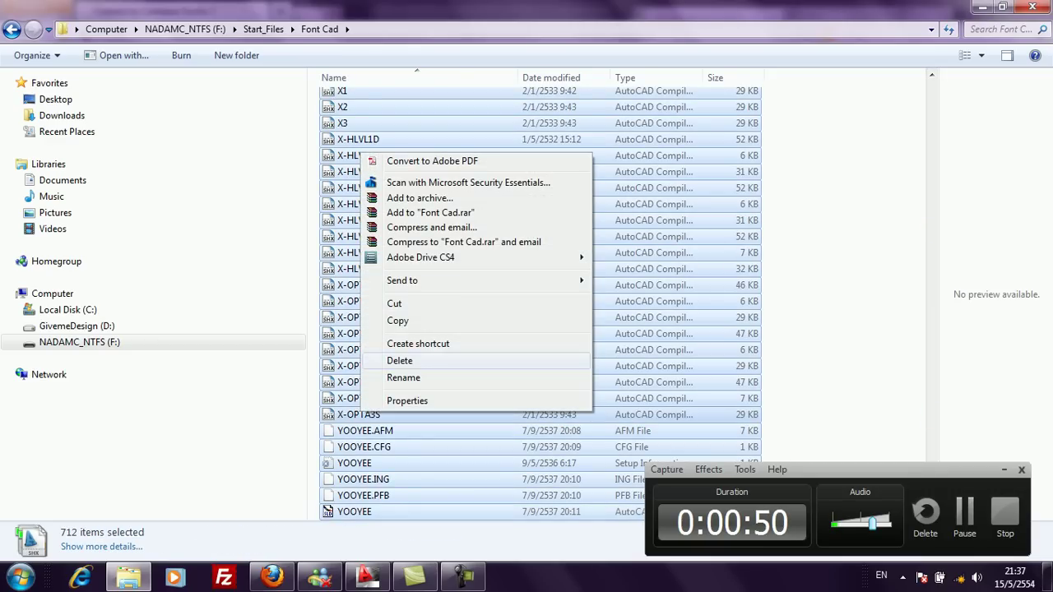
pyautogui.click(398, 321)
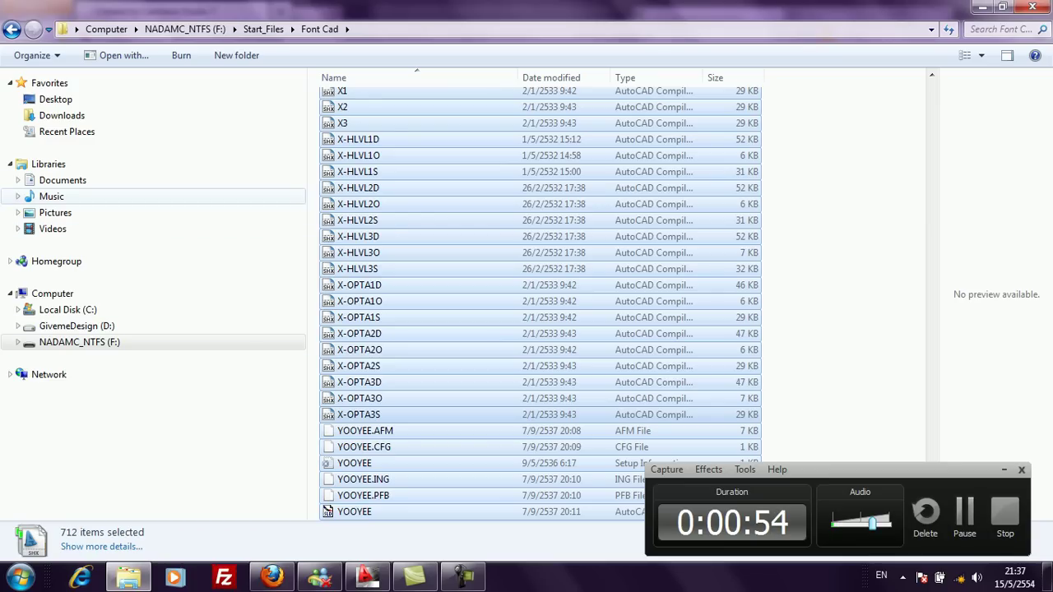
# Open the Fonts folder of AutoCAD 2012 - English under Program Files\Autodesk on Local Disk (C:)
pyautogui.click(18, 309)
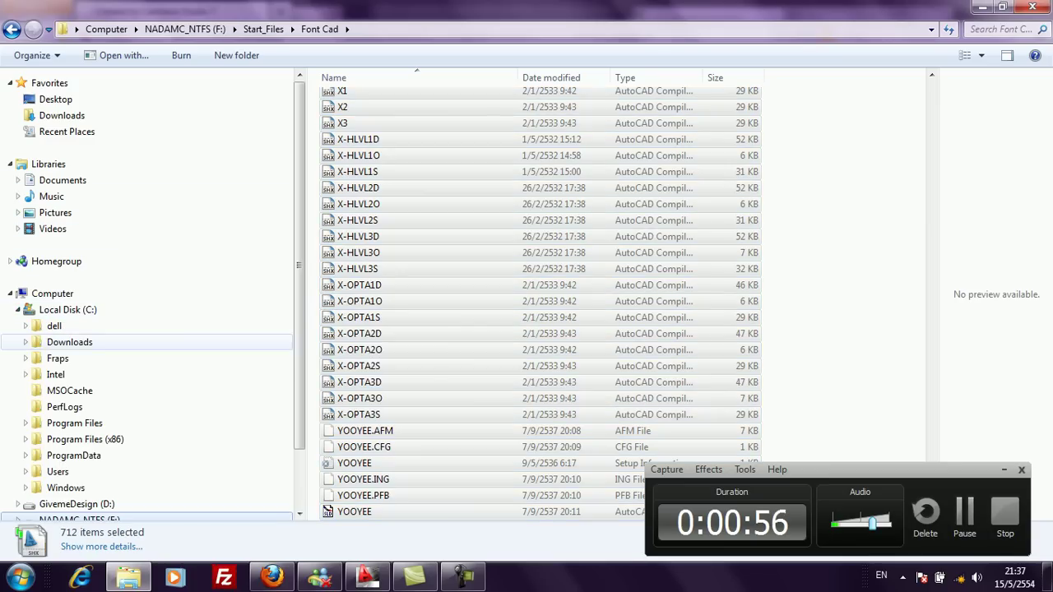
pyautogui.scroll(-2, 66, 383)
pyautogui.click(26, 319)
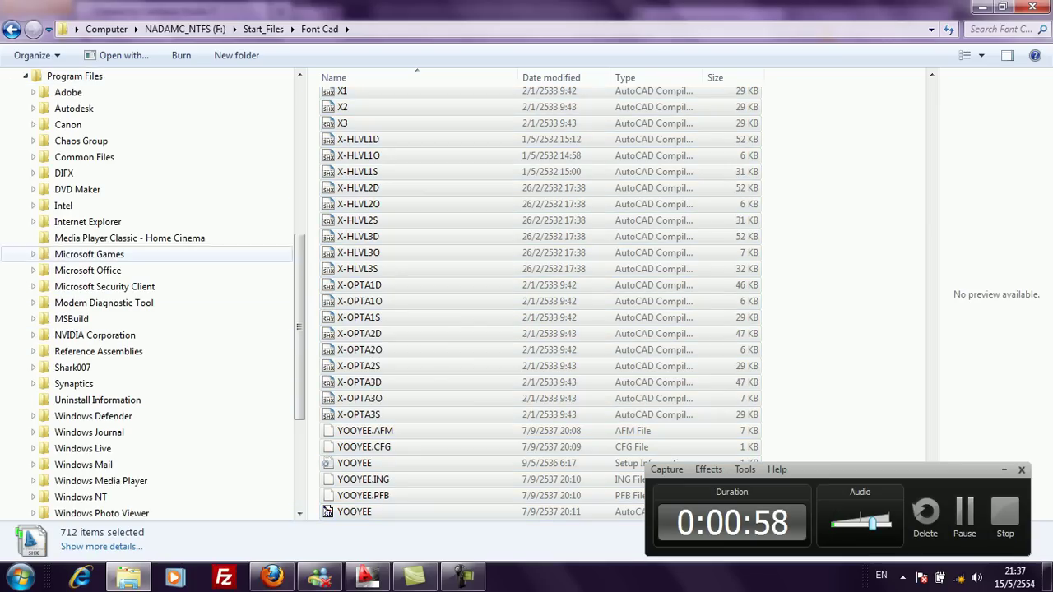
pyautogui.click(33, 108)
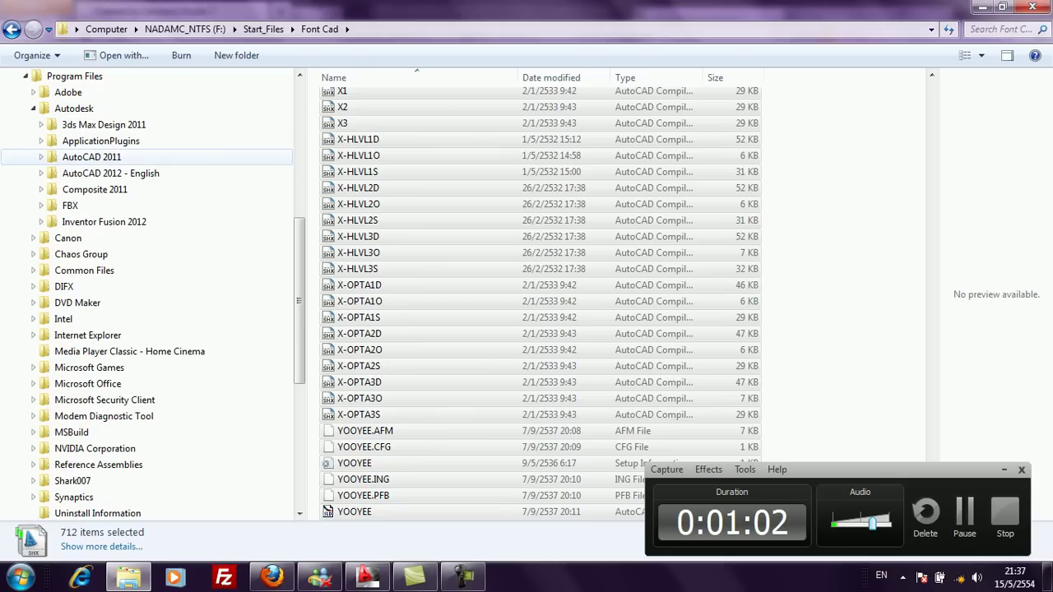
pyautogui.click(110, 173)
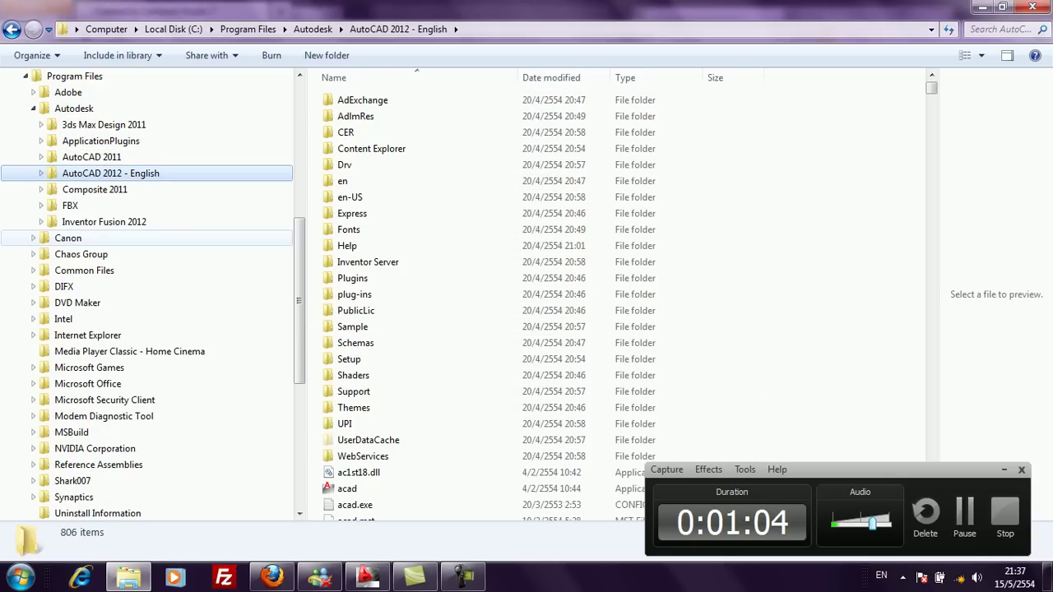
pyautogui.doubleClick(349, 229)
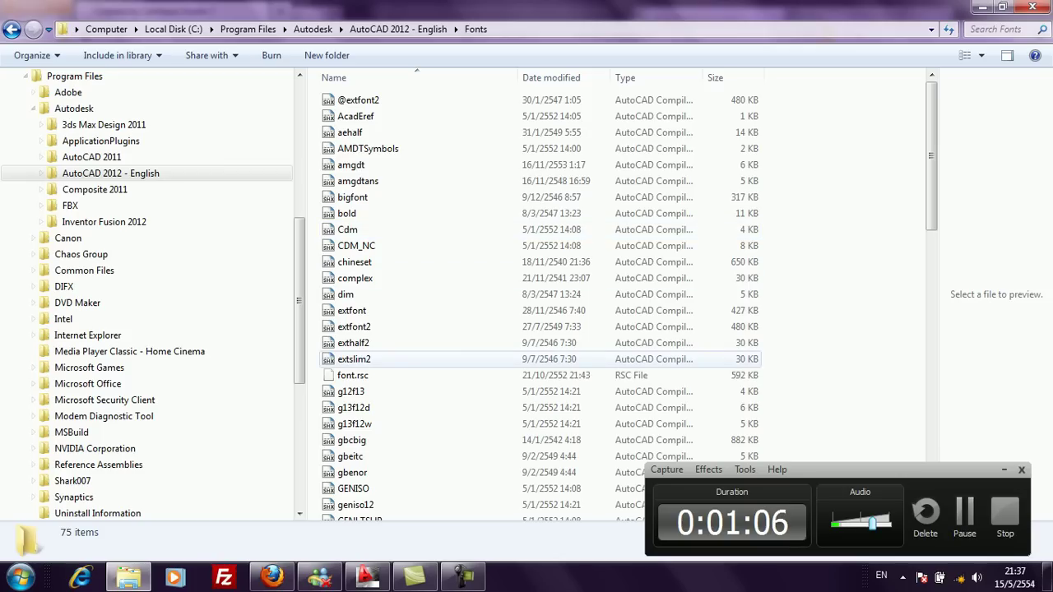
# Paste the copied fonts into the AutoCAD Fonts folder, replacing all conflicting files and granting administrator permission for all items
pyautogui.click(362, 359)
pyautogui.scroll(-12, 362, 354)
pyautogui.scroll(-5, 479, 353)
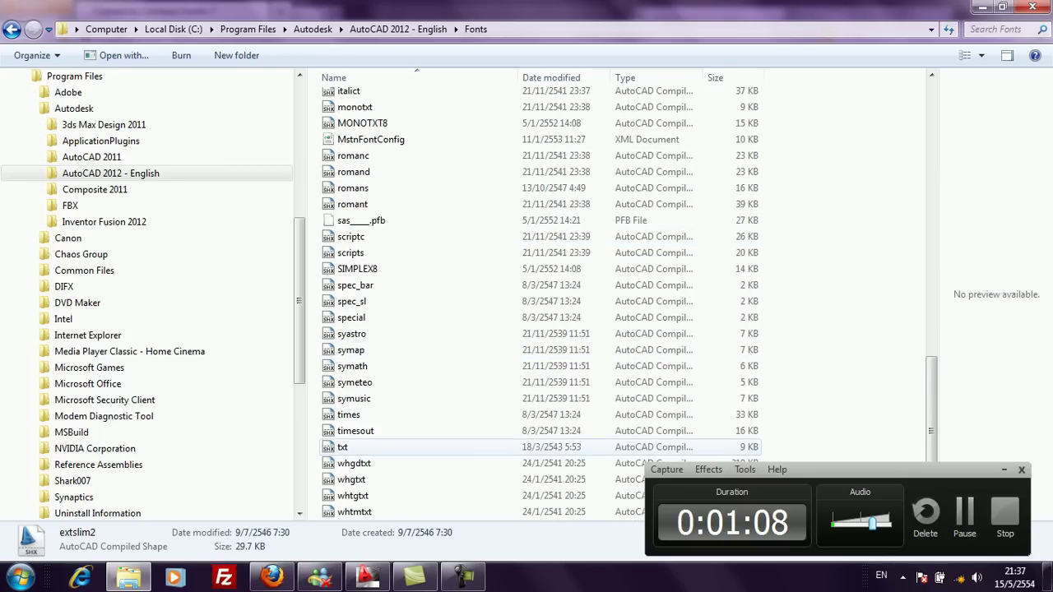
pyautogui.rightClick(479, 445)
pyautogui.click(516, 314)
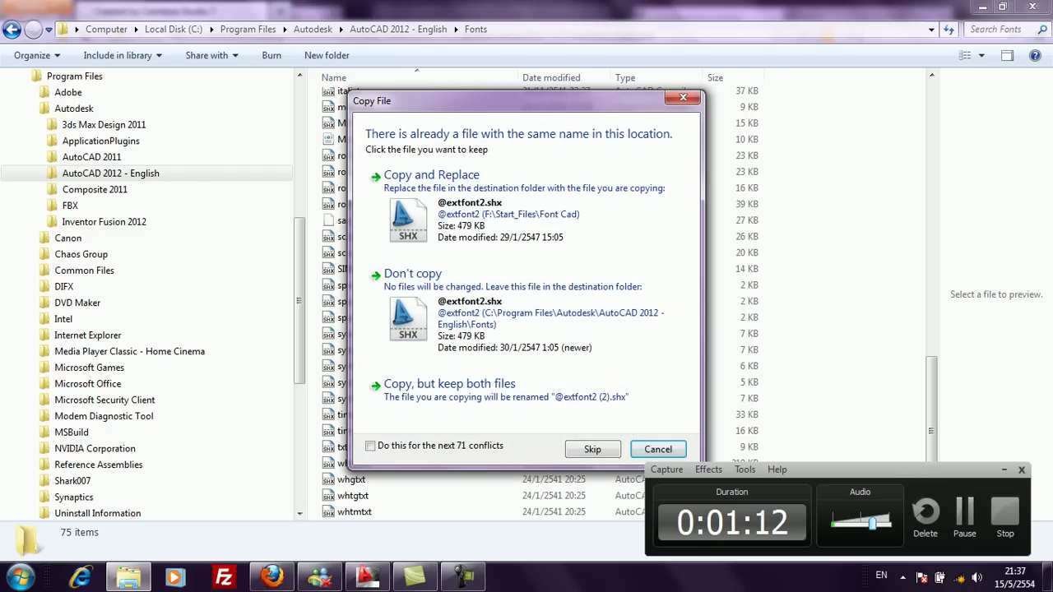
pyautogui.click(370, 446)
pyautogui.click(431, 176)
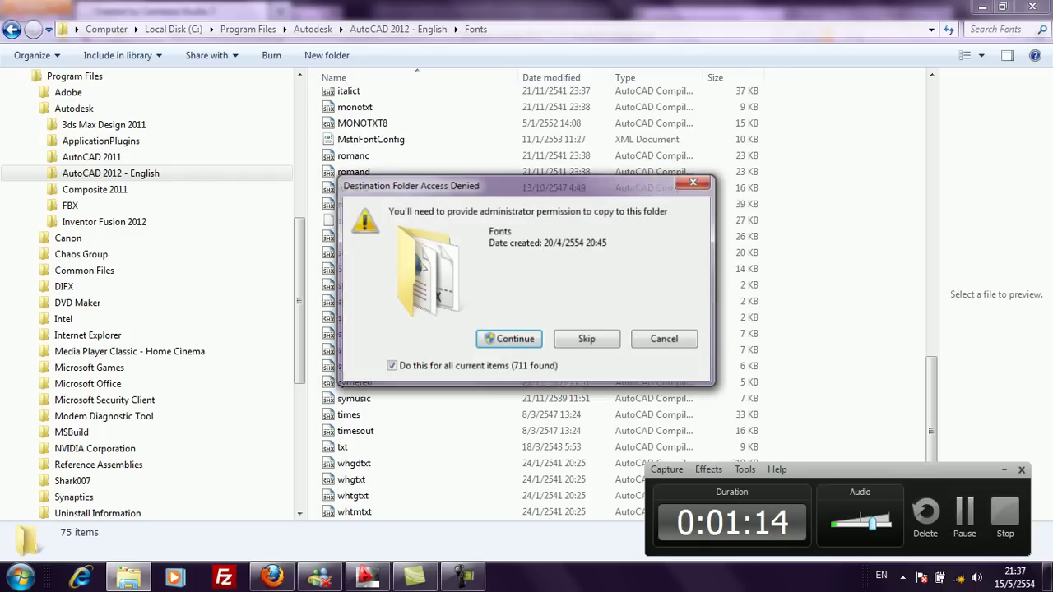
pyautogui.click(508, 339)
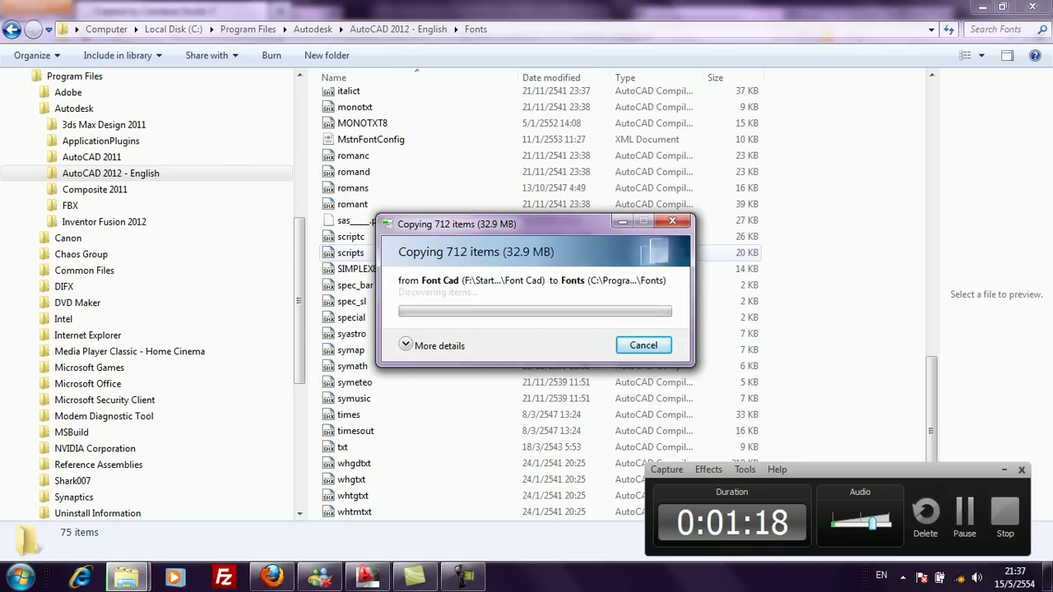
# Expand Start_Files on drive NADAMC_NTFS (F:) and open its Thaidrawing_Start_Files folder
pyautogui.scroll(-6, 148, 400)
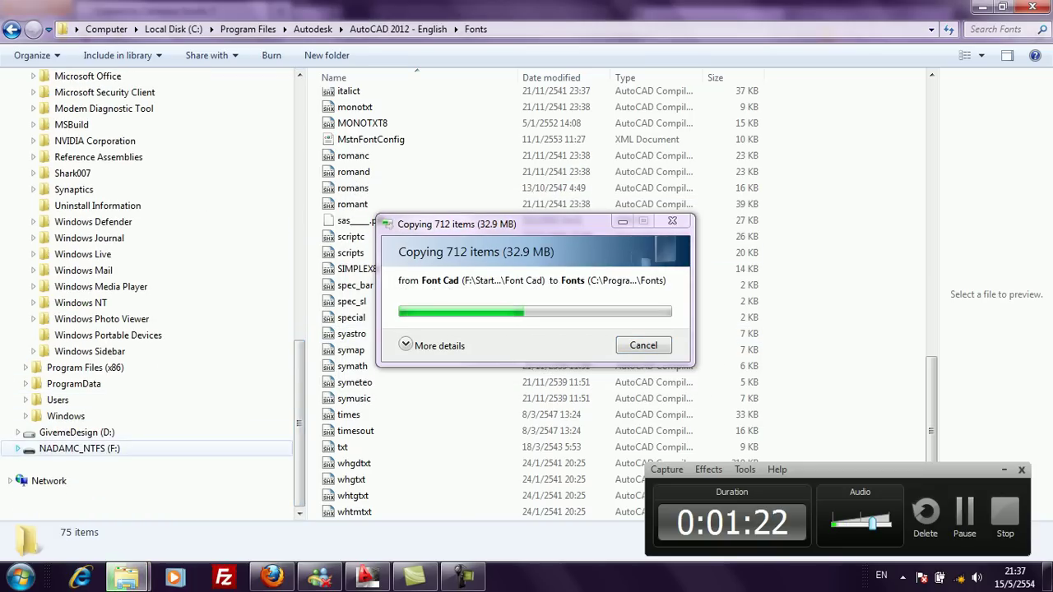
pyautogui.click(18, 449)
pyautogui.scroll(-1, 82, 399)
pyautogui.scroll(1, 148, 400)
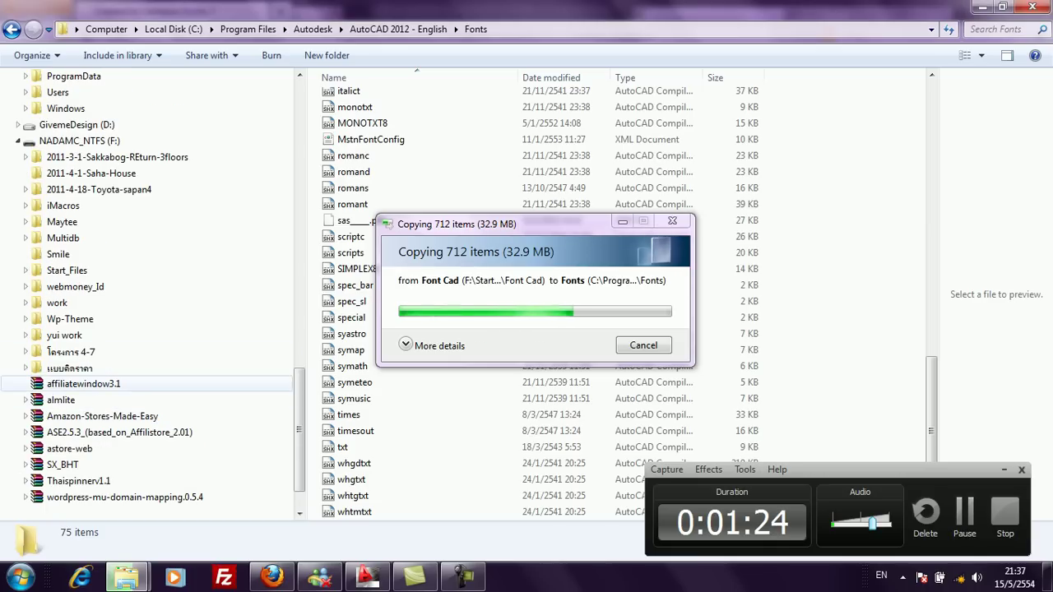
pyautogui.click(26, 269)
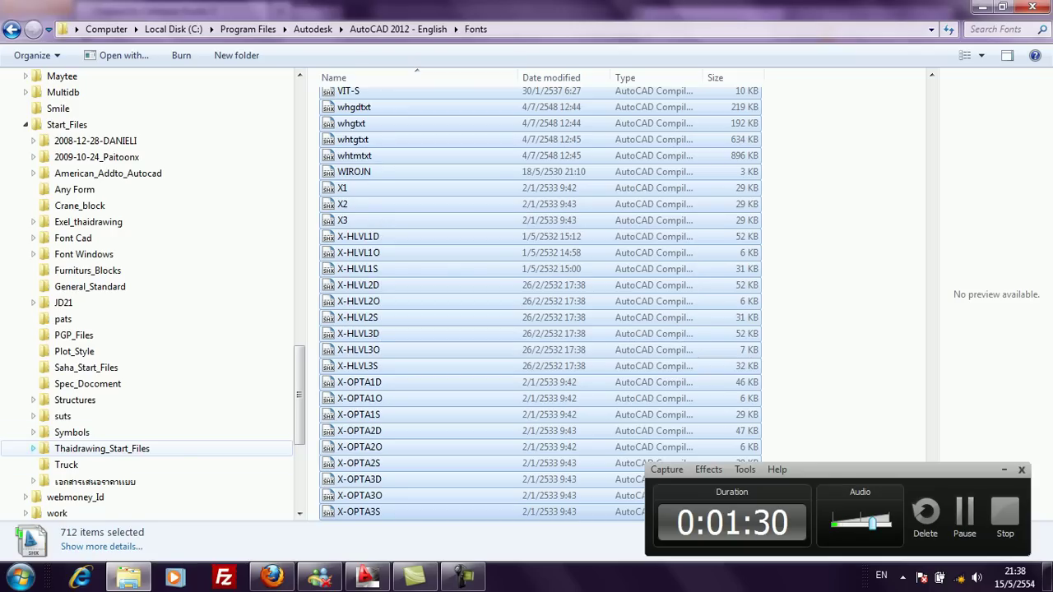
pyautogui.click(33, 448)
pyautogui.scroll(-2, 74, 477)
pyautogui.click(99, 351)
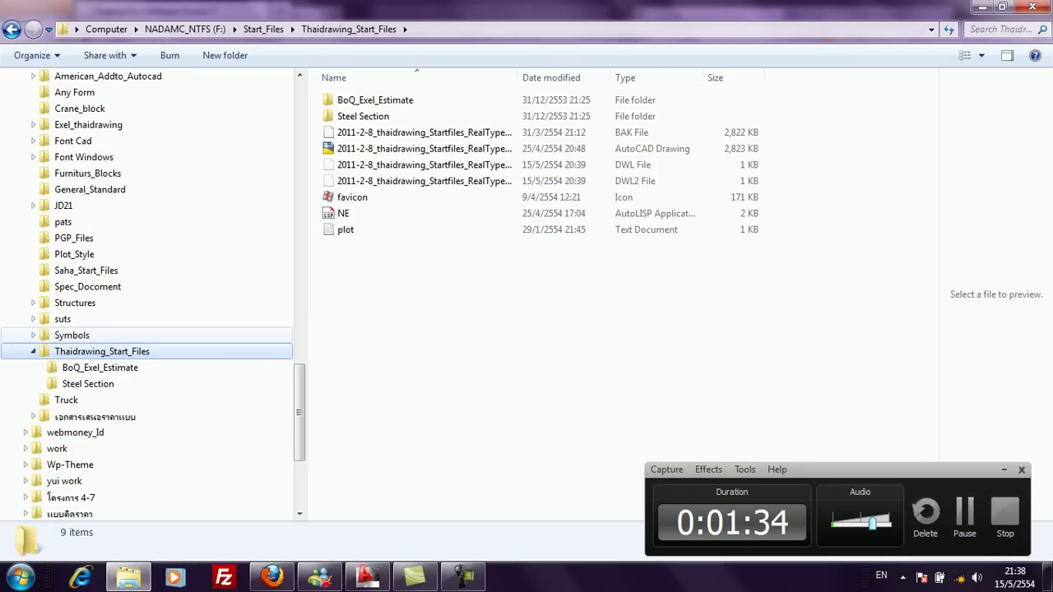
# Copy all the hatch pattern files in the pats folder of Start_Files
pyautogui.scroll(4, 99, 286)
pyautogui.scroll(-2, 124, 346)
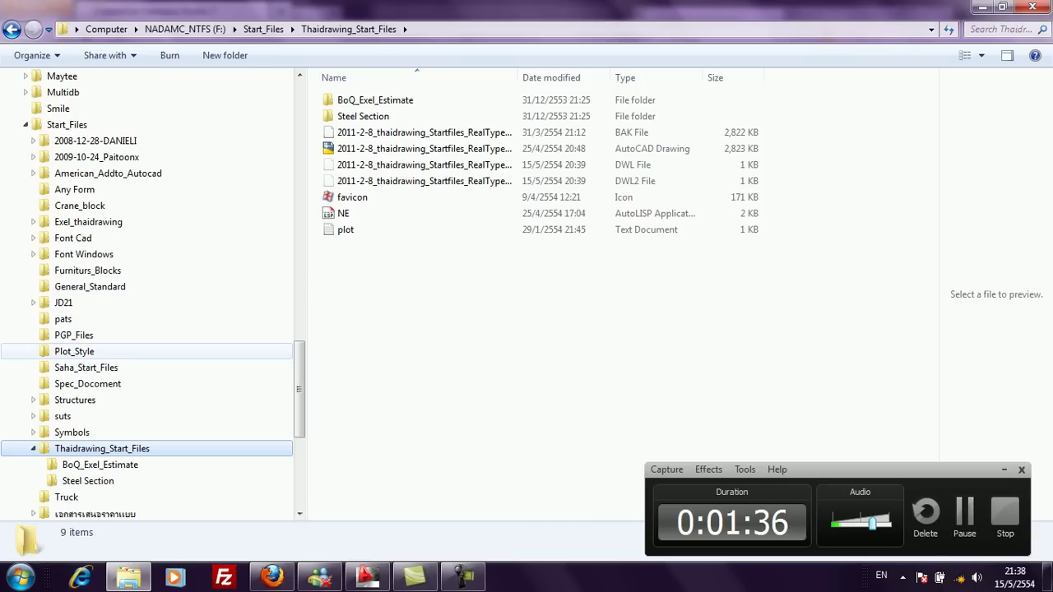
pyautogui.click(62, 319)
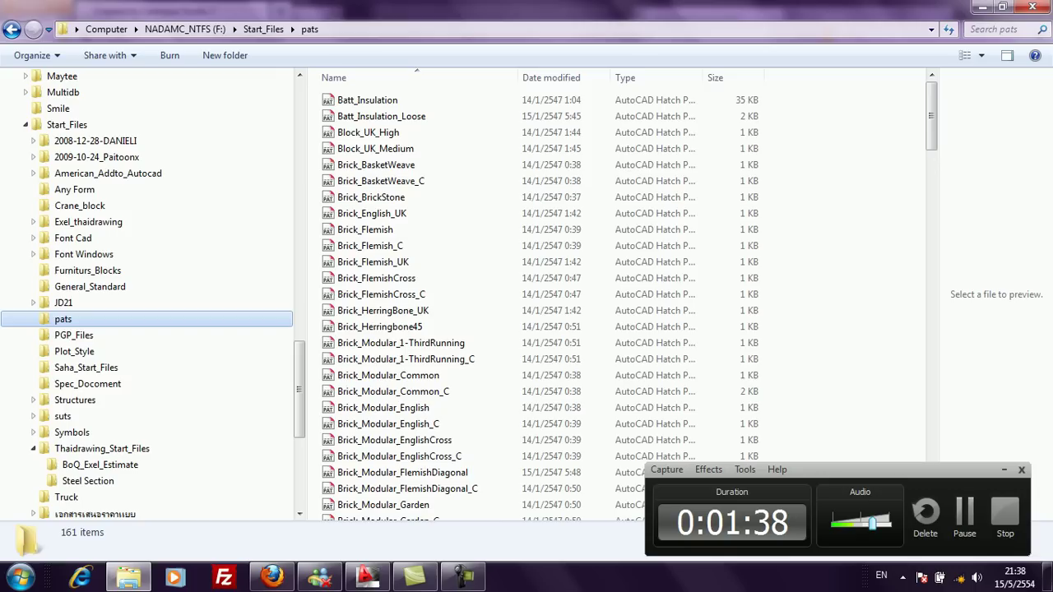
pyautogui.click(366, 99)
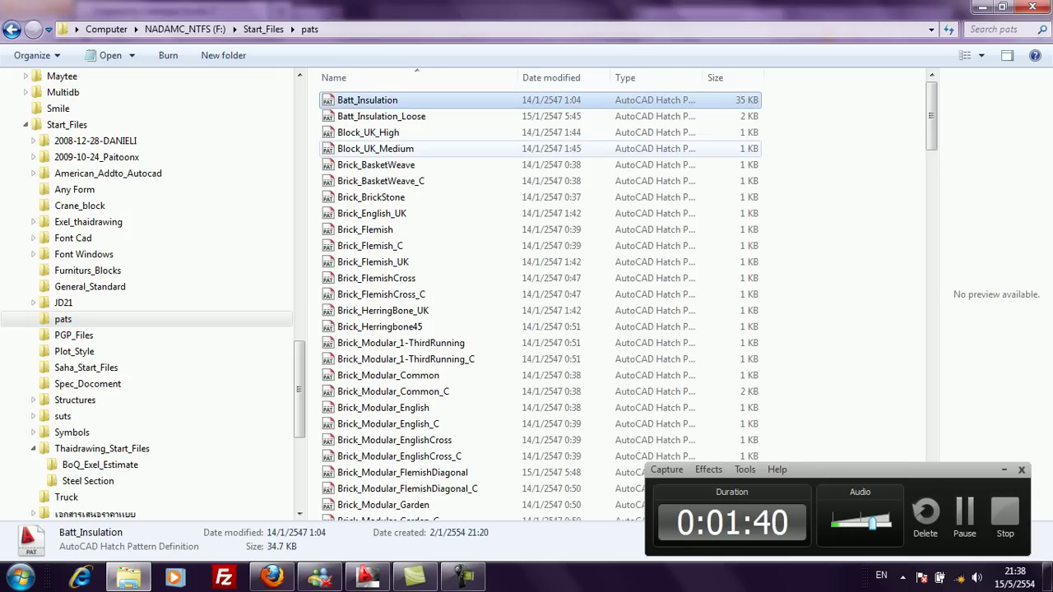
pyautogui.scroll(-9, 658, 177)
pyautogui.moveTo(931, 207); pyautogui.dragTo(889, 528)
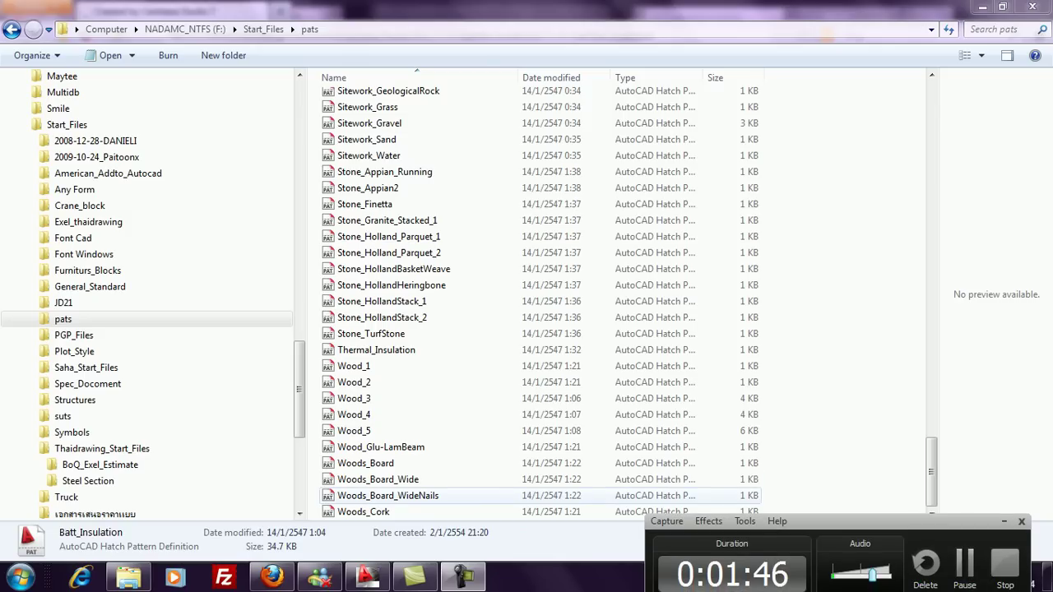
pyautogui.click(378, 480)
pyautogui.hotkey('ctrl', 'a')
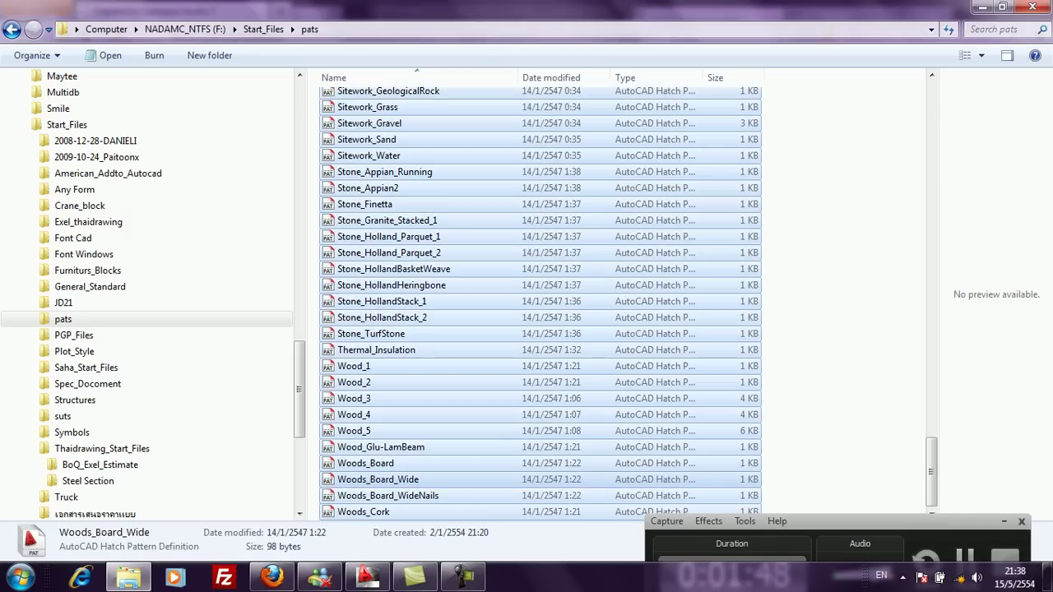
# Open the Support folder of AutoCAD 2012 - English under Program Files\Autodesk on Local Disk (C:)
pyautogui.scroll(15, 148, 319)
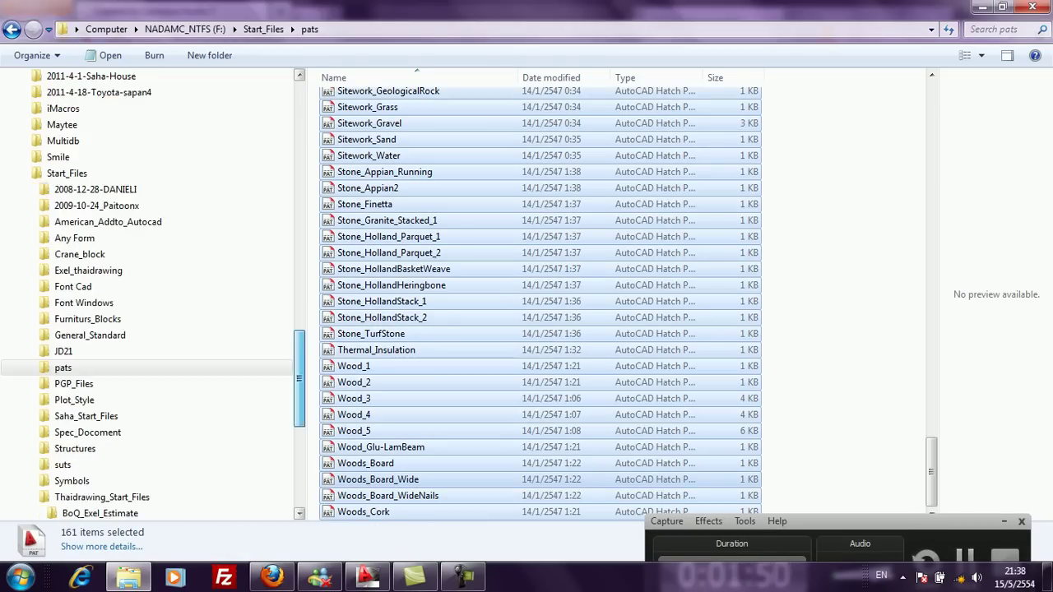
pyautogui.scroll(-4, 148, 351)
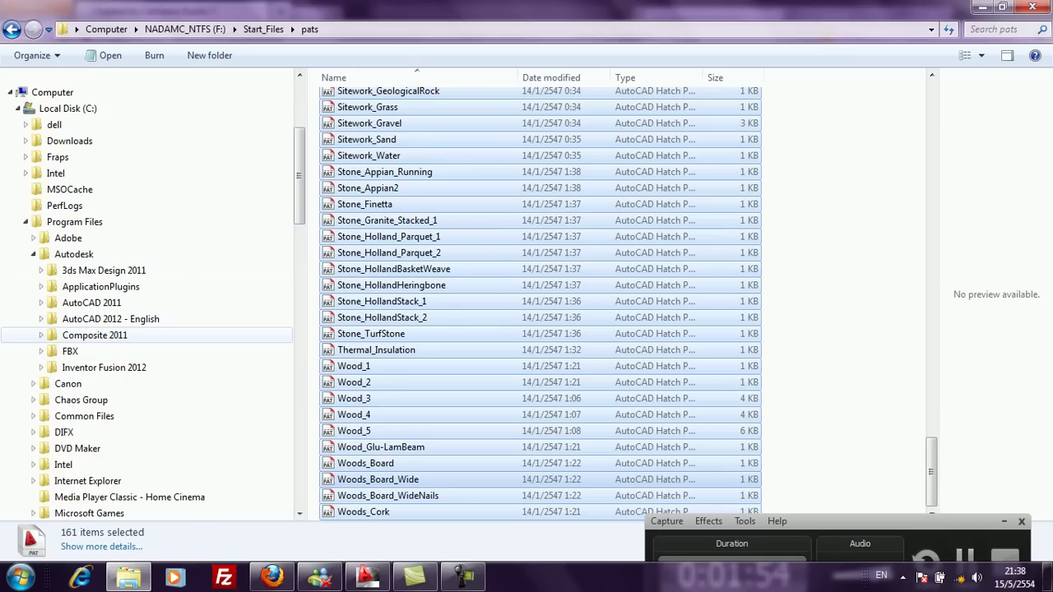
pyautogui.click(110, 318)
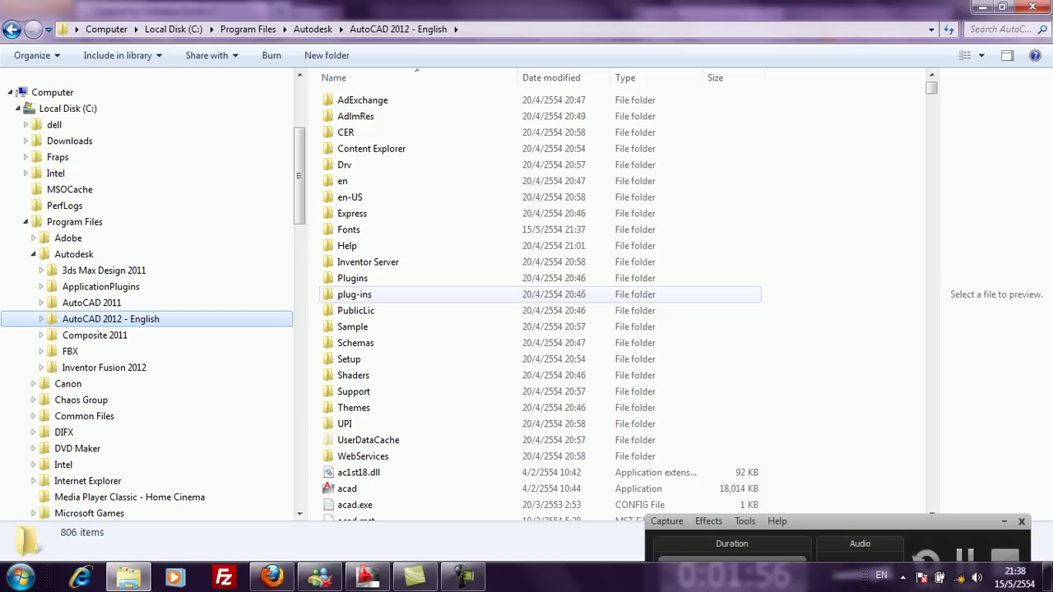
pyautogui.click(354, 391)
pyautogui.doubleClick(354, 392)
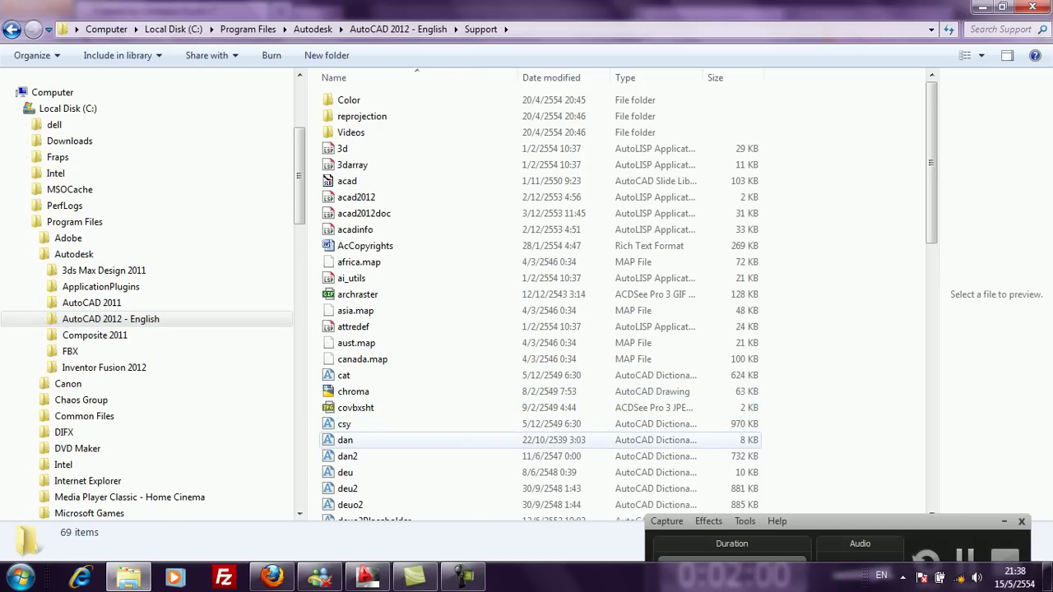
# Paste the copied hatch patterns into the AutoCAD Support folder, granting administrator permission for all items
pyautogui.scroll(-4, 350, 430)
pyautogui.rightClick(477, 188)
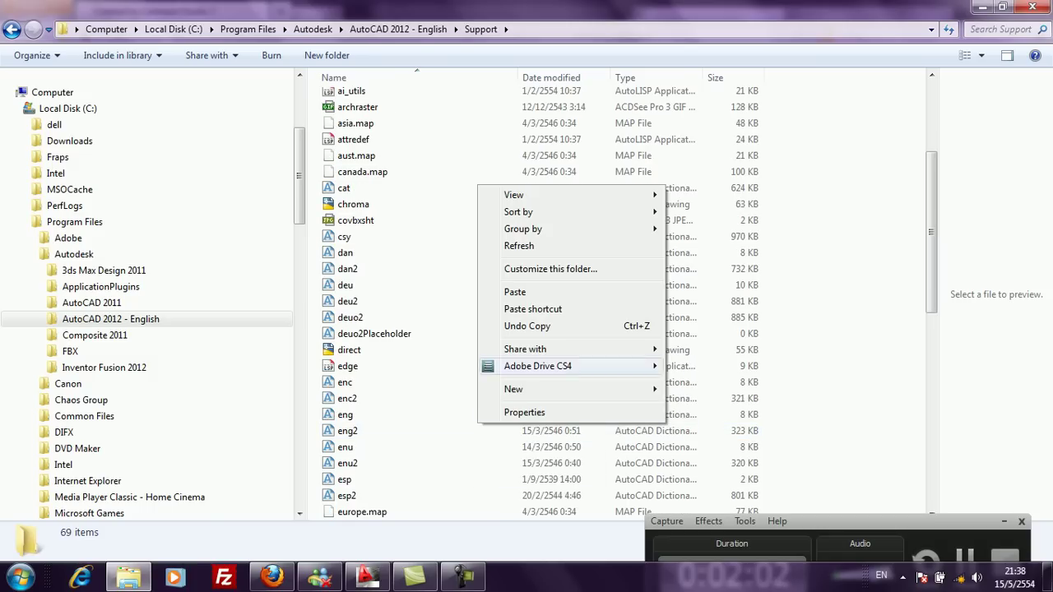
pyautogui.click(515, 293)
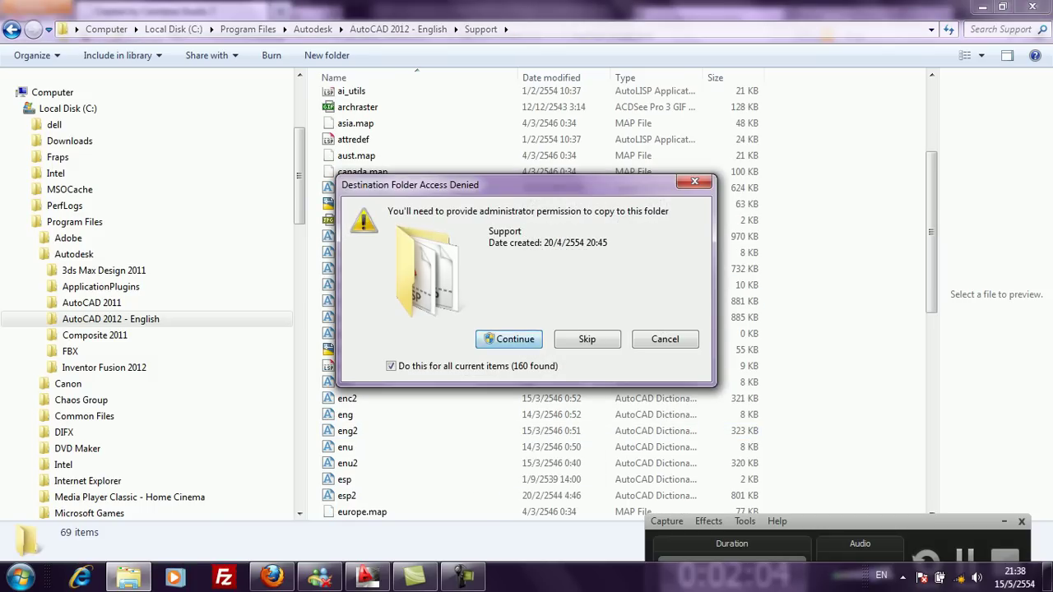
pyautogui.press('Return')
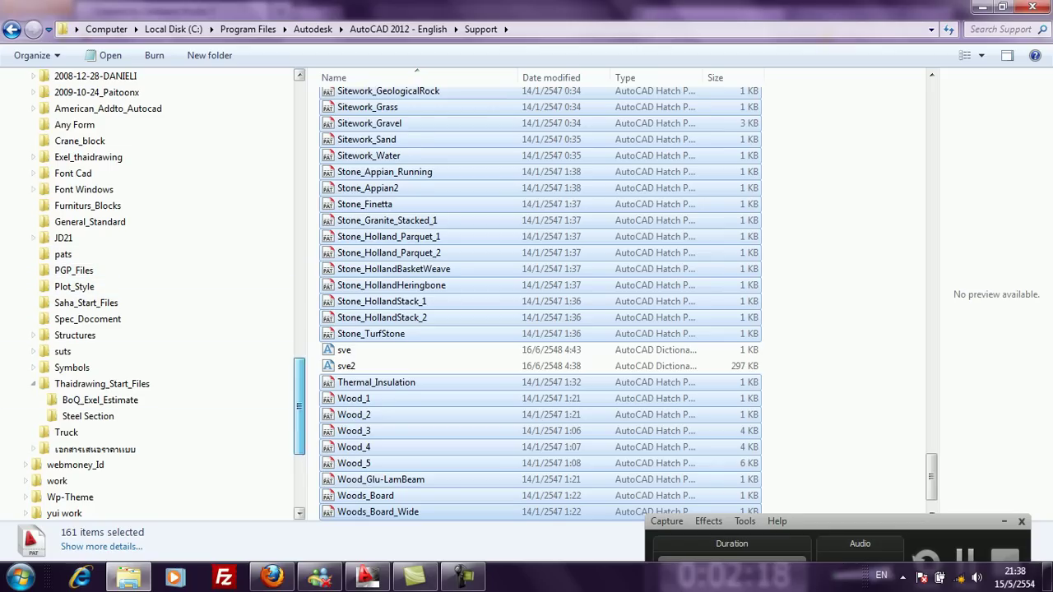
# Copy the three plot style files from the Plot_Style folder of Start_Files
pyautogui.moveTo(300, 405); pyautogui.dragTo(299, 414)
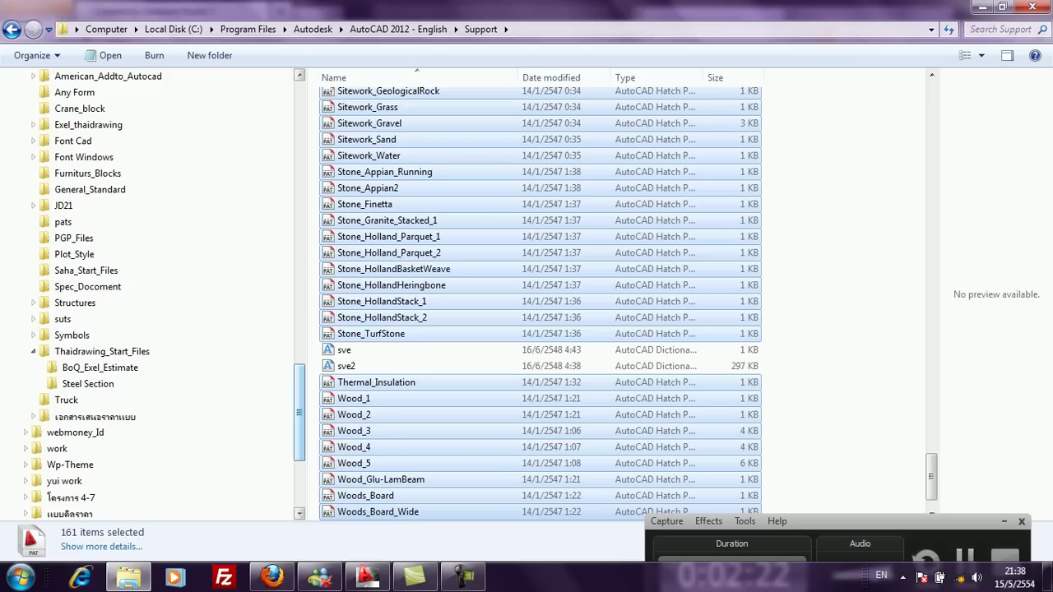
pyautogui.moveTo(299, 414); pyautogui.dragTo(300, 376)
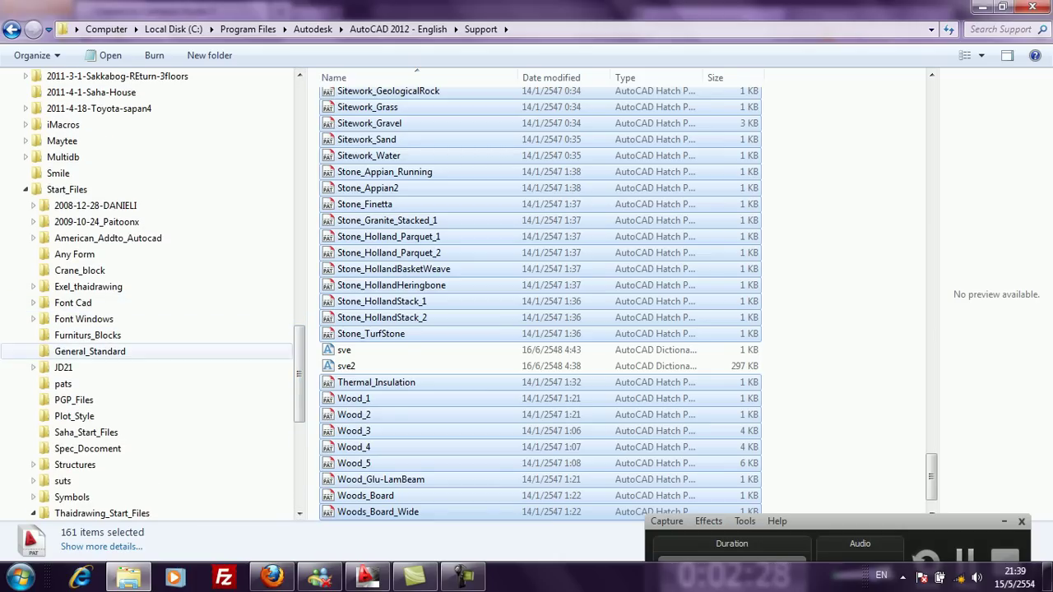
pyautogui.click(74, 417)
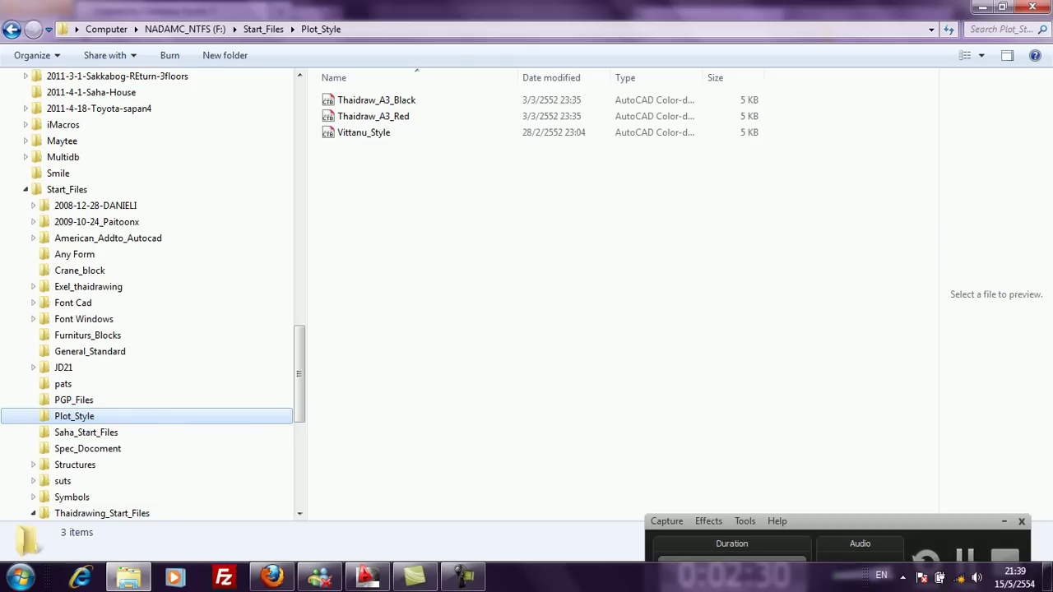
pyautogui.moveTo(376, 149); pyautogui.dragTo(362, 99)
pyautogui.rightClick(362, 99)
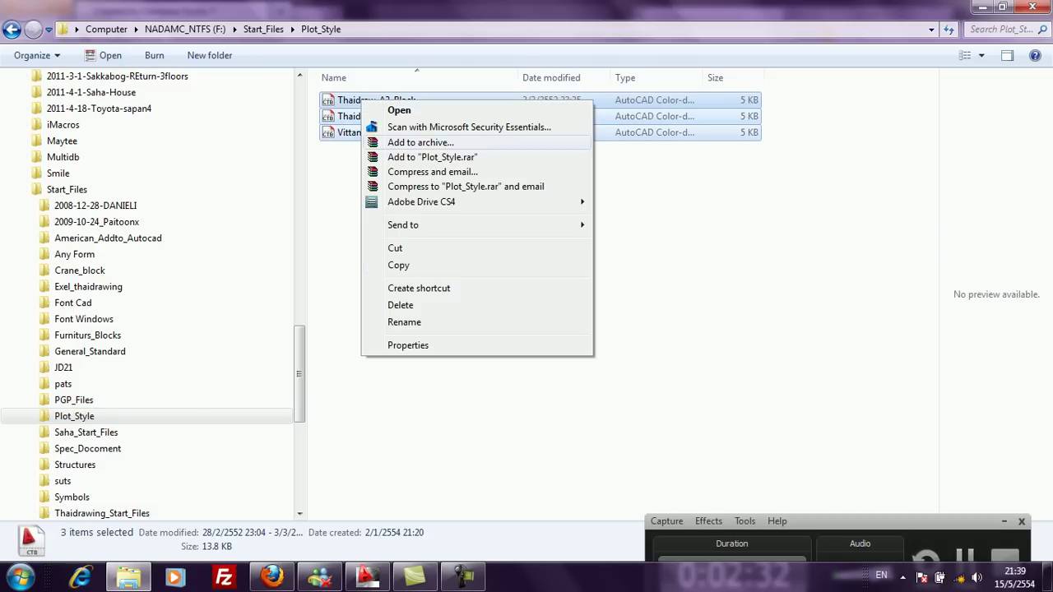
pyautogui.click(399, 265)
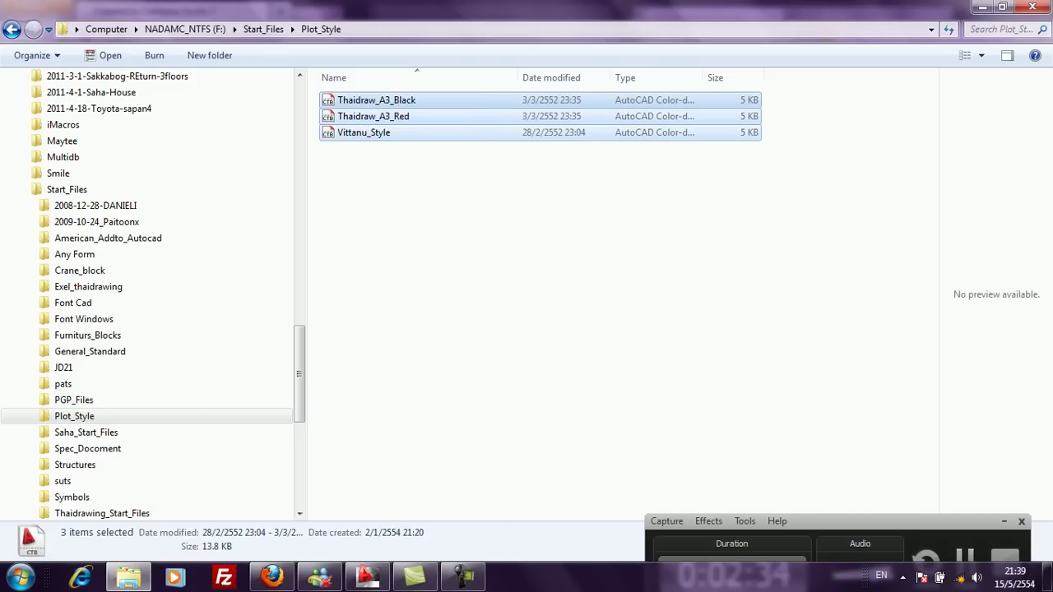
# Open AutoCAD's Plot Styles folder through the Plot Style Manager and paste the copied plot styles, replacing the existing files of the same name
pyautogui.click(367, 576)
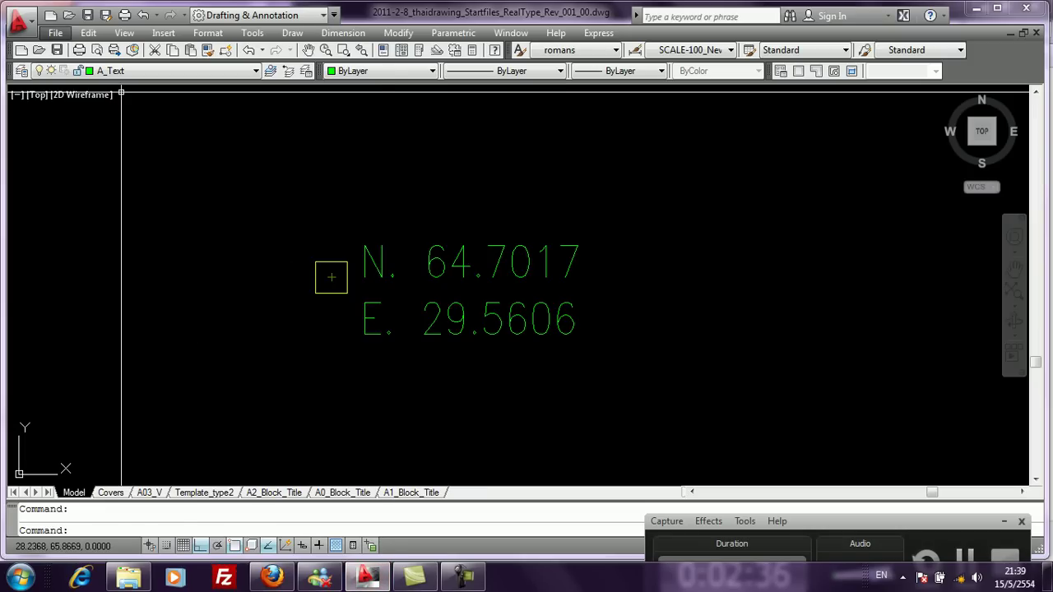
pyautogui.click(55, 33)
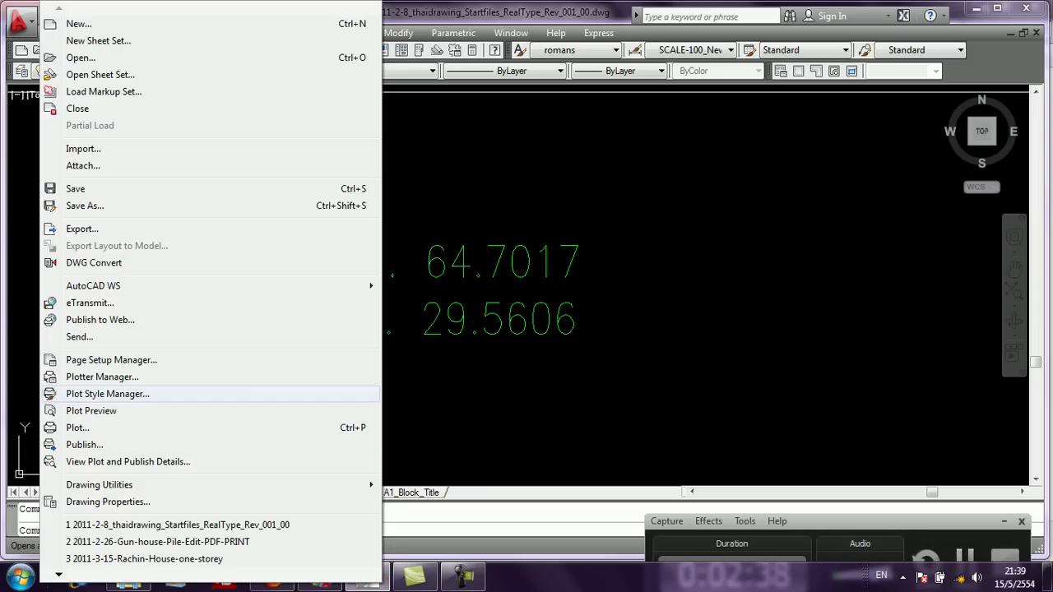
pyautogui.click(106, 394)
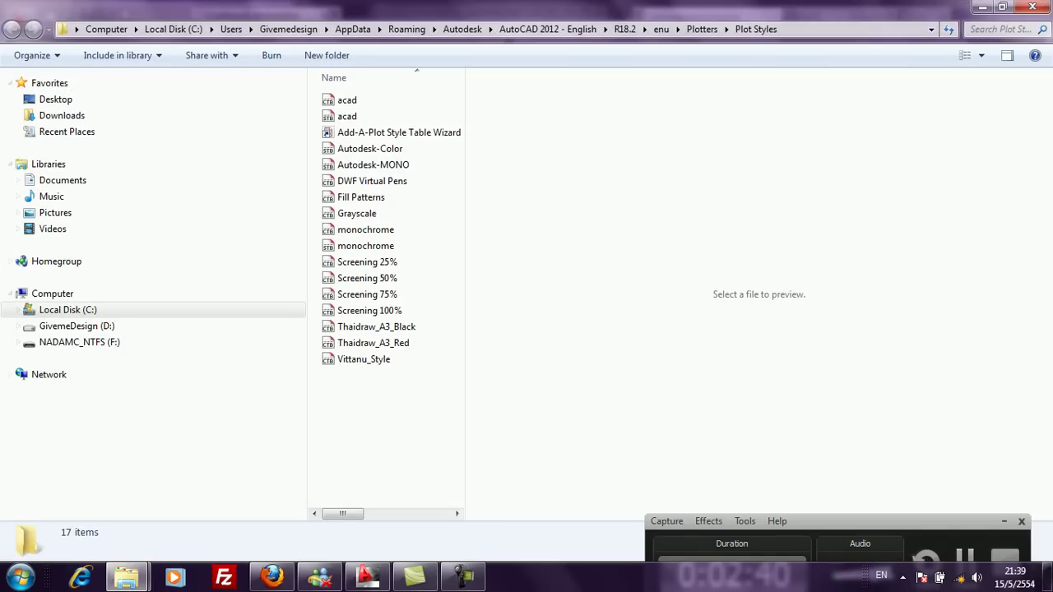
pyautogui.rightClick(365, 163)
pyautogui.click(402, 269)
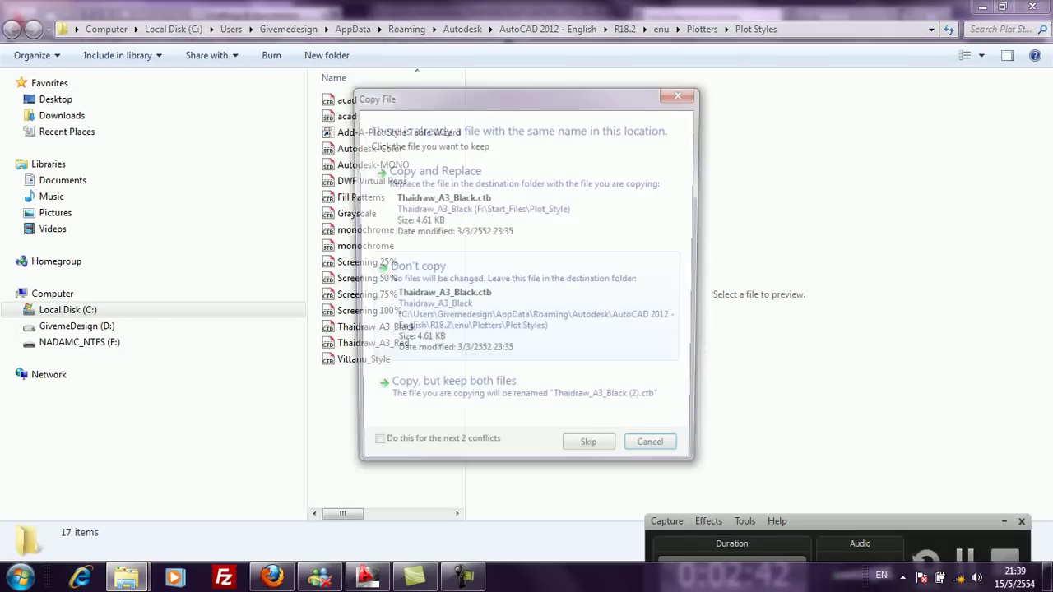
pyautogui.click(431, 169)
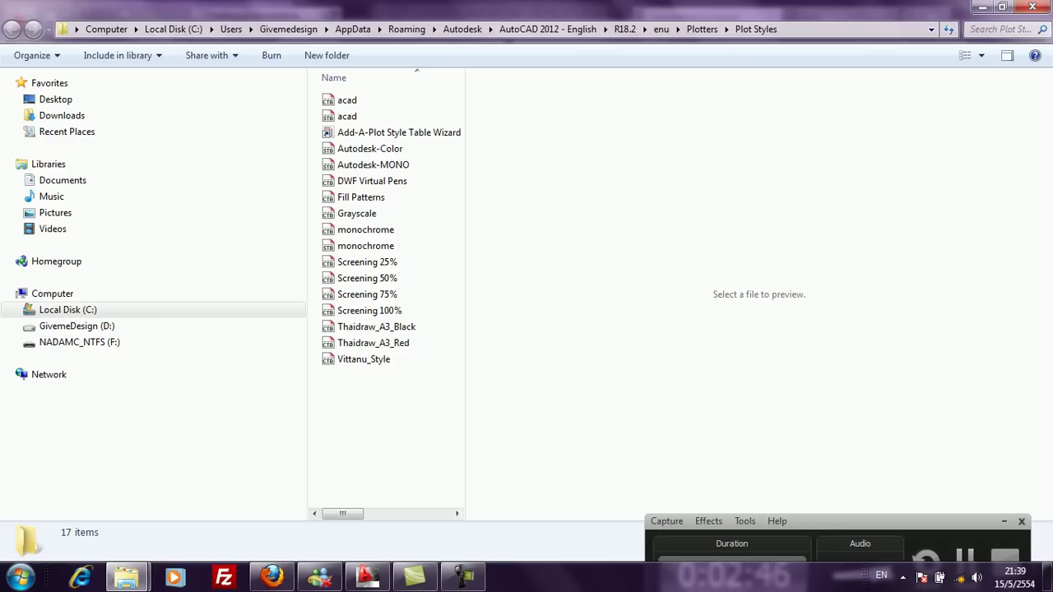
# Check the Thaidraw_A3_Black and Thaidraw_A3_Red files in the Plot Styles folder
pyautogui.click(377, 327)
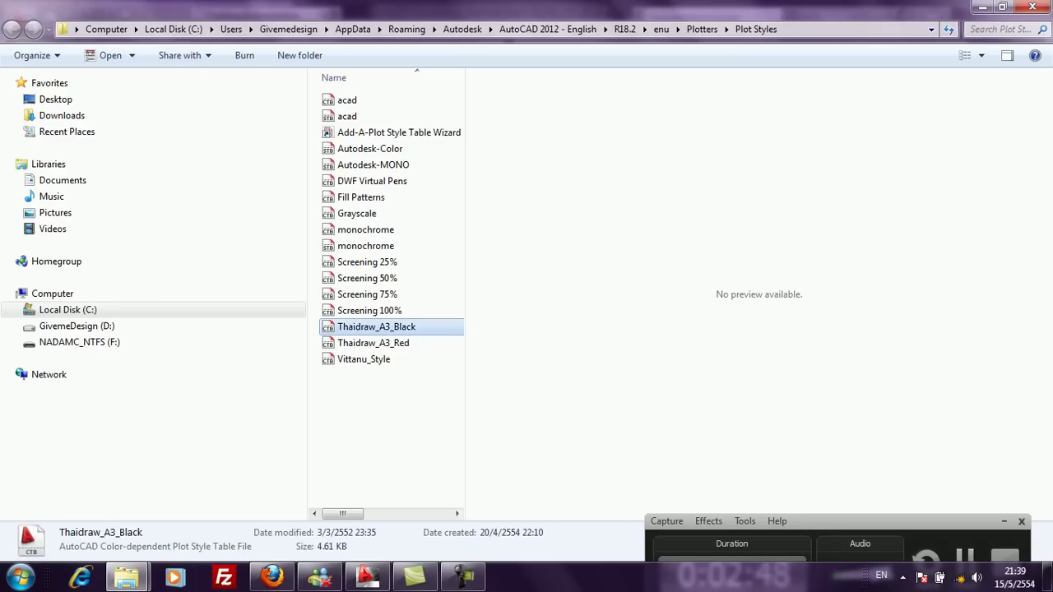
pyautogui.click(373, 343)
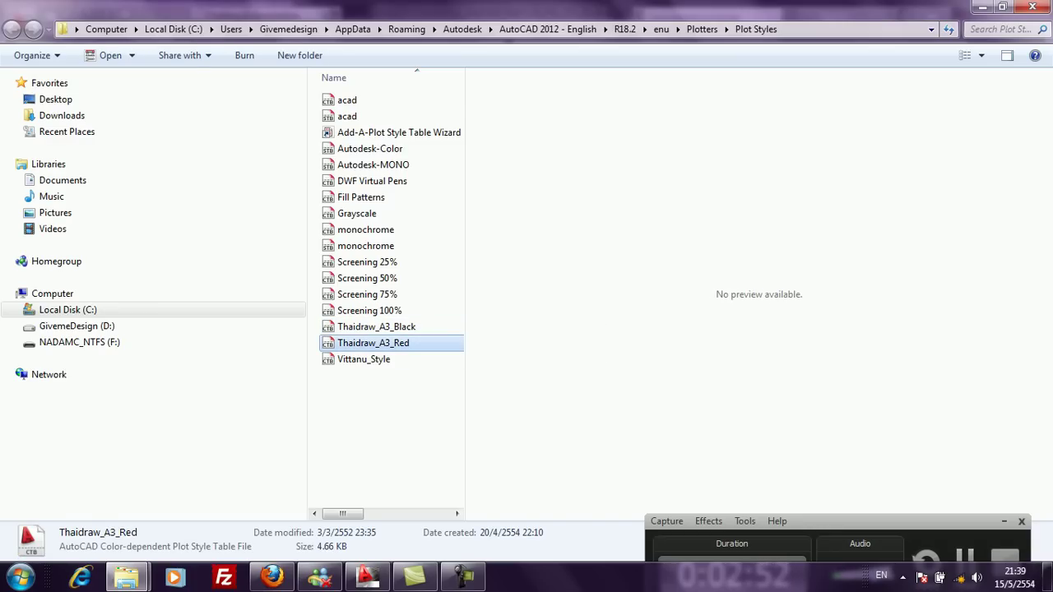
pyautogui.click(382, 436)
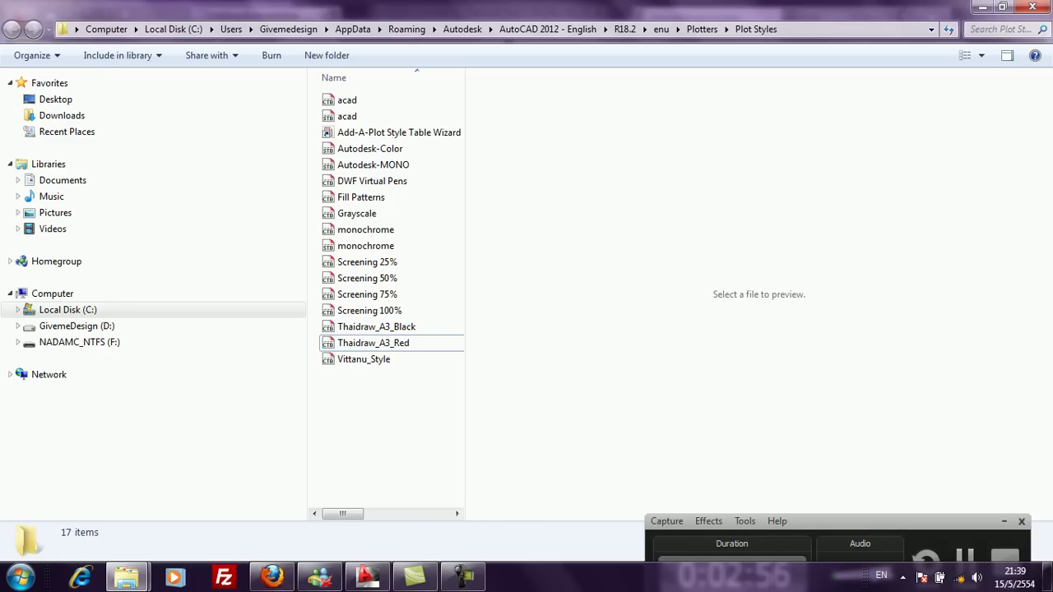
# Return to the Plot_Style folder window, collapse Thaidrawing_Start_Files and look through the remaining folders of drive F:
pyautogui.moveTo(126, 578)
pyautogui.click(94, 492)
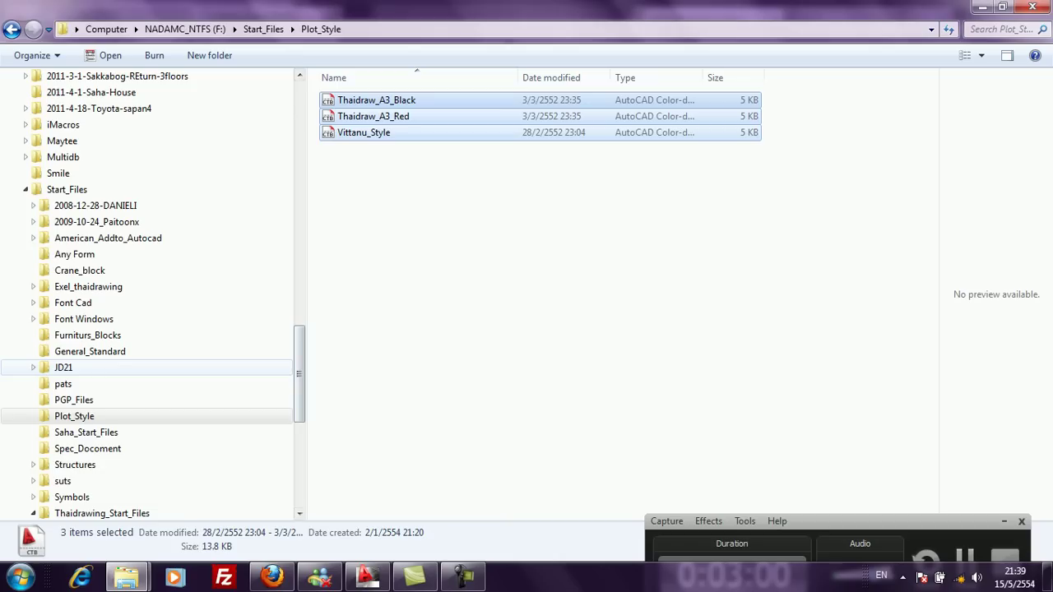
pyautogui.scroll(-2, 148, 367)
pyautogui.scroll(-1, 148, 395)
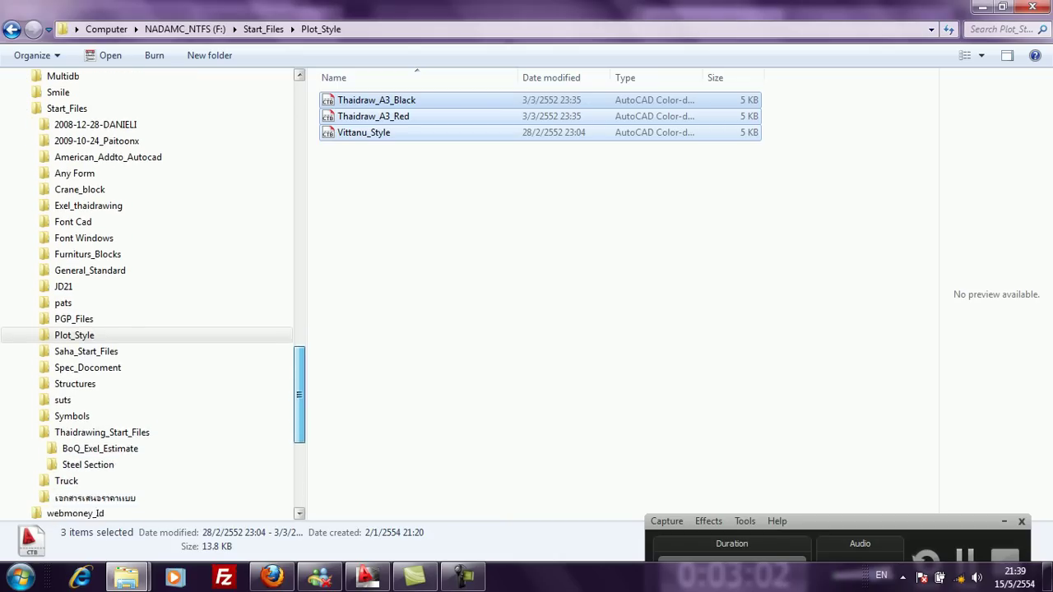
pyautogui.click(33, 416)
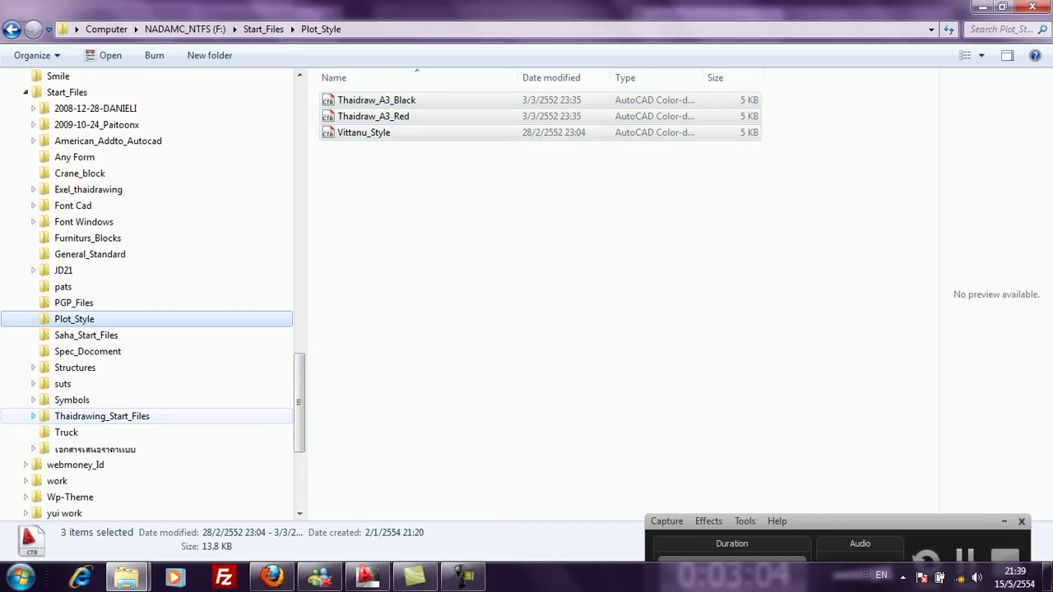
pyautogui.scroll(1, 148, 368)
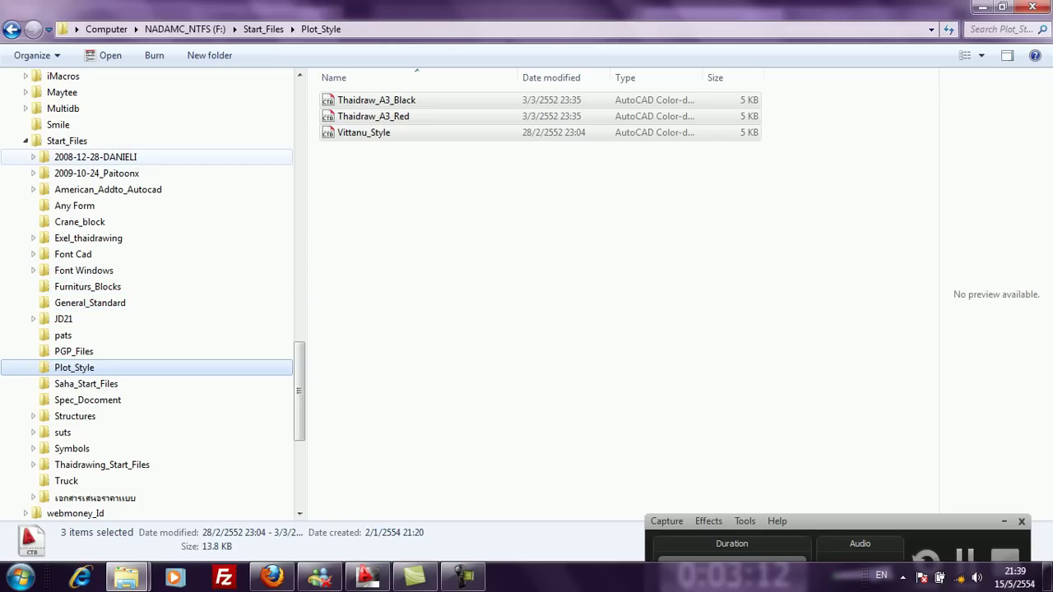
pyautogui.click(460, 239)
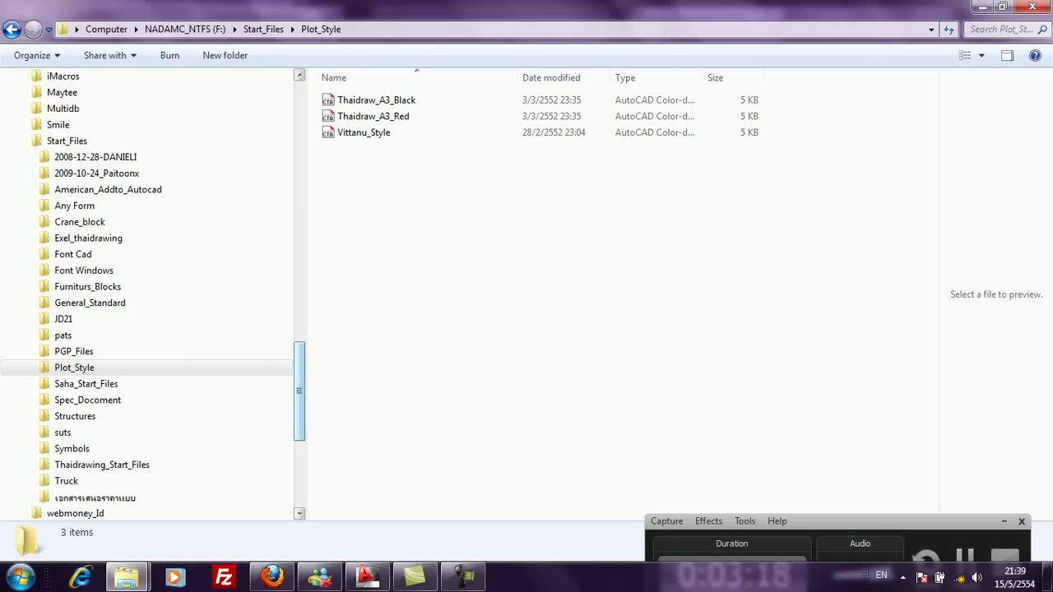
pyautogui.scroll(-1, 148, 296)
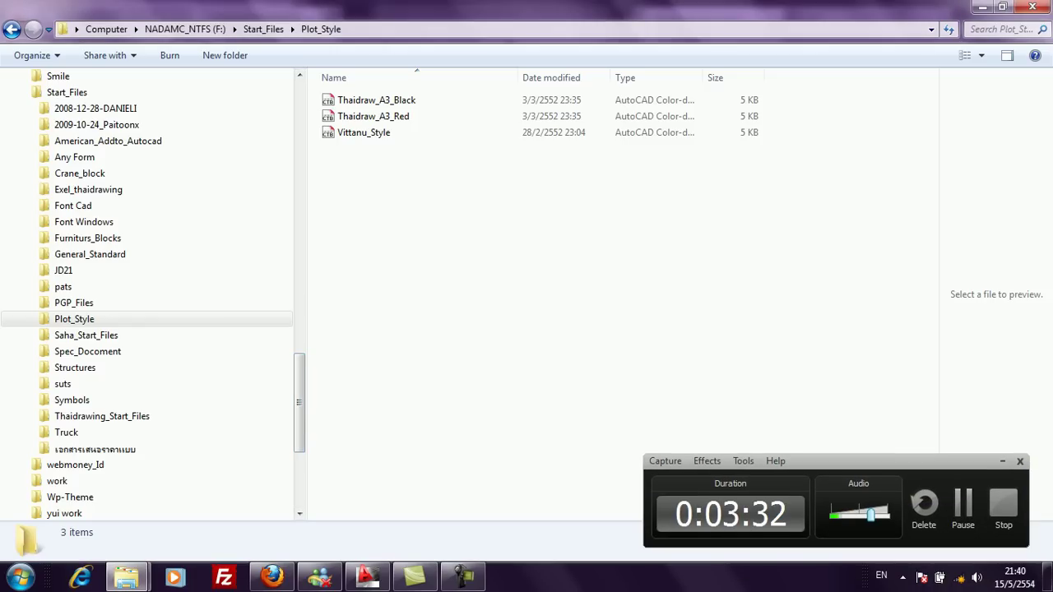
pyautogui.moveTo(299, 403); pyautogui.dragTo(299, 447)
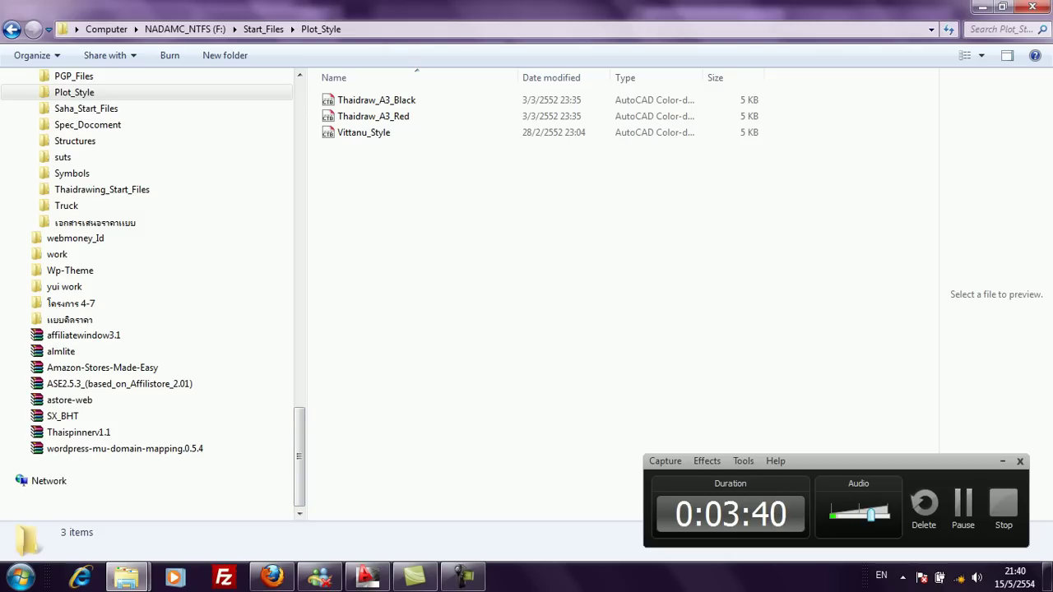
# Switch to AutoCAD, start the Plot command for the model and choose Adobe PDF as the plotter
pyautogui.click(367, 576)
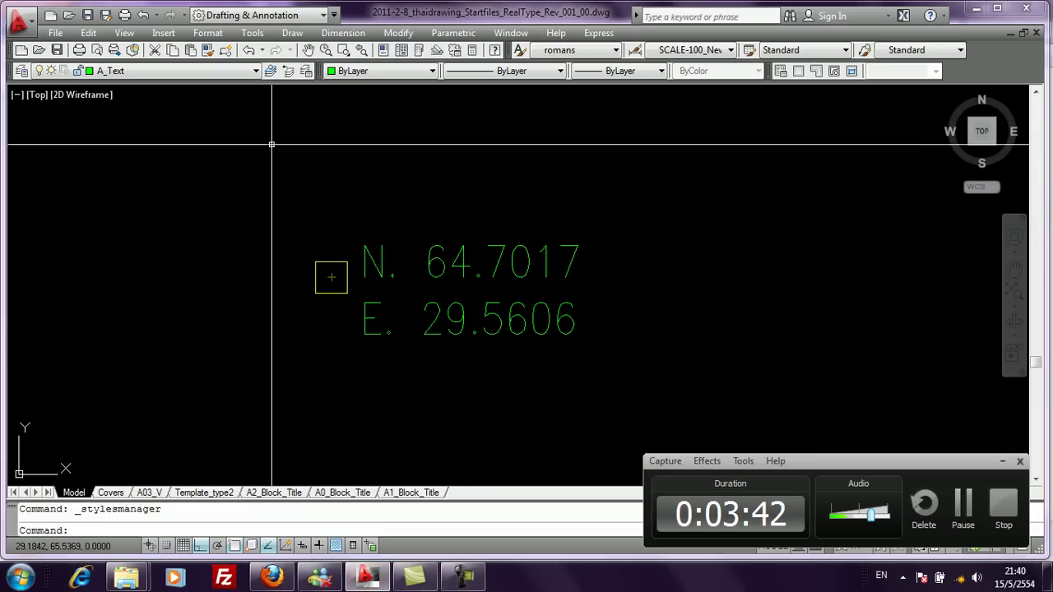
pyautogui.click(55, 33)
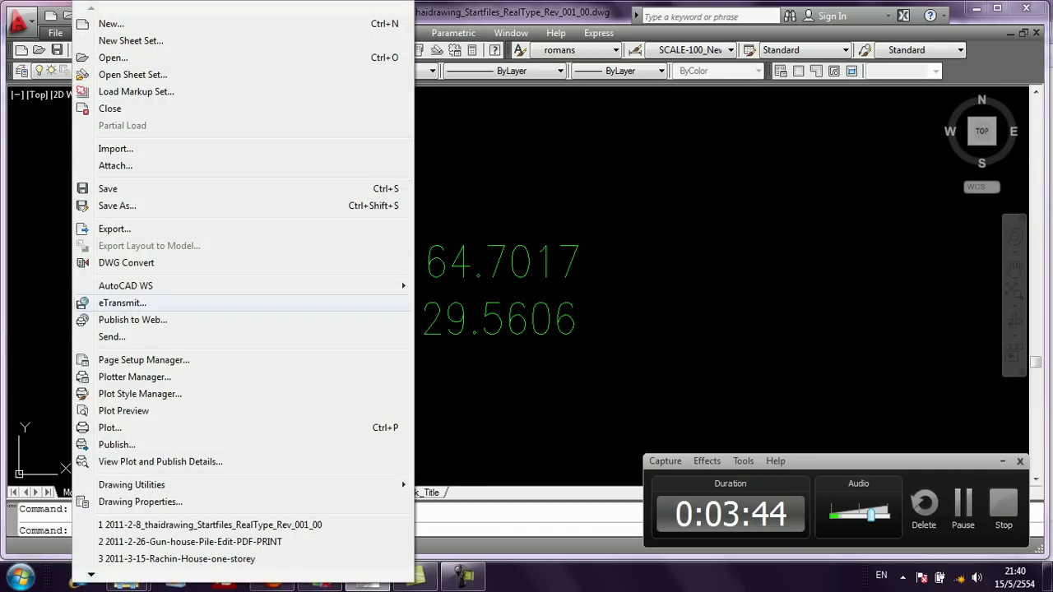
pyautogui.click(110, 427)
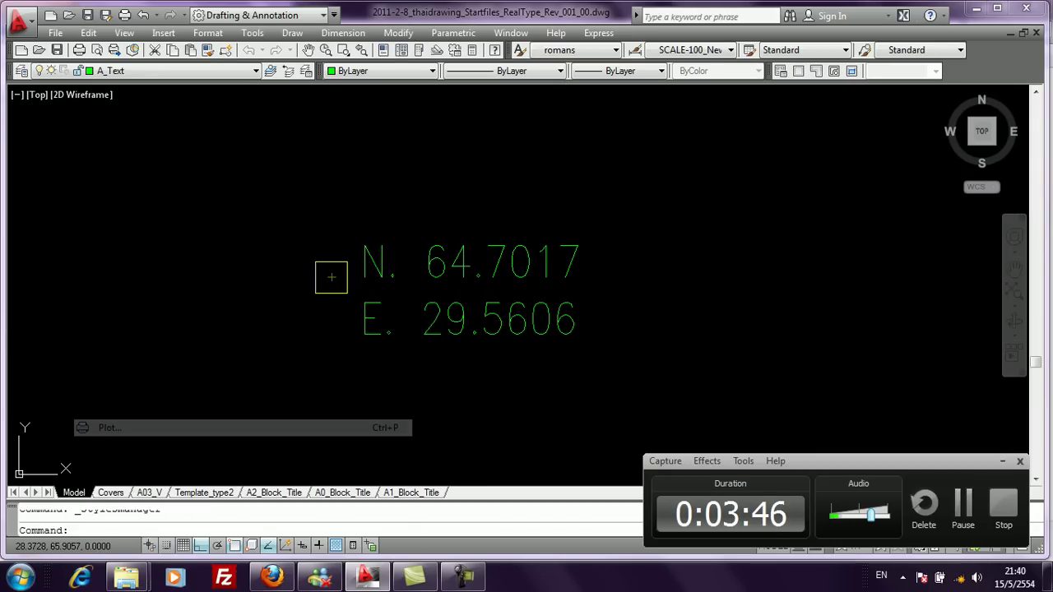
pyautogui.click(669, 332)
pyautogui.click(418, 179)
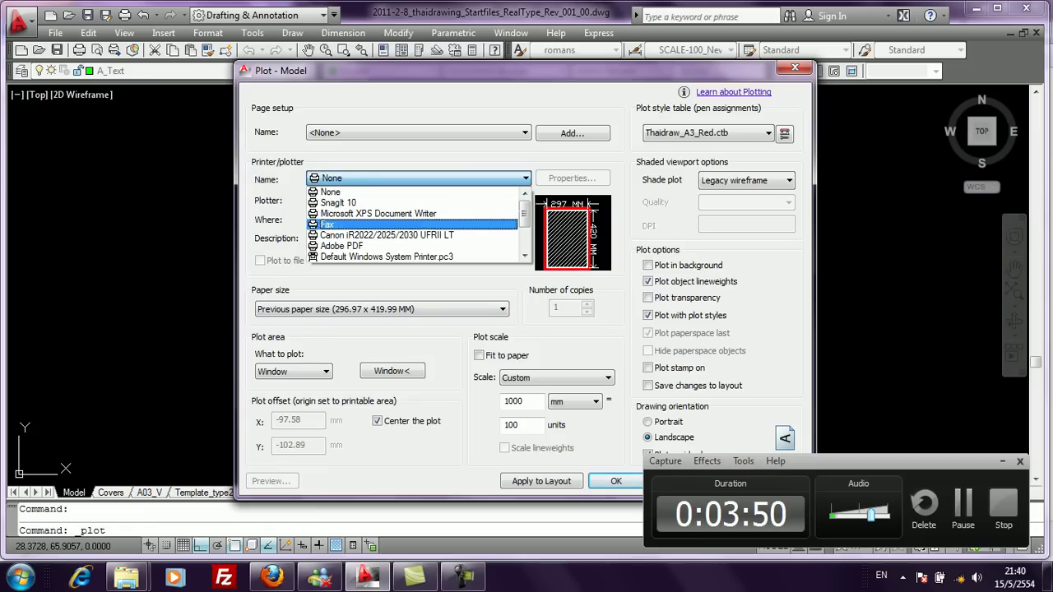
pyautogui.click(354, 245)
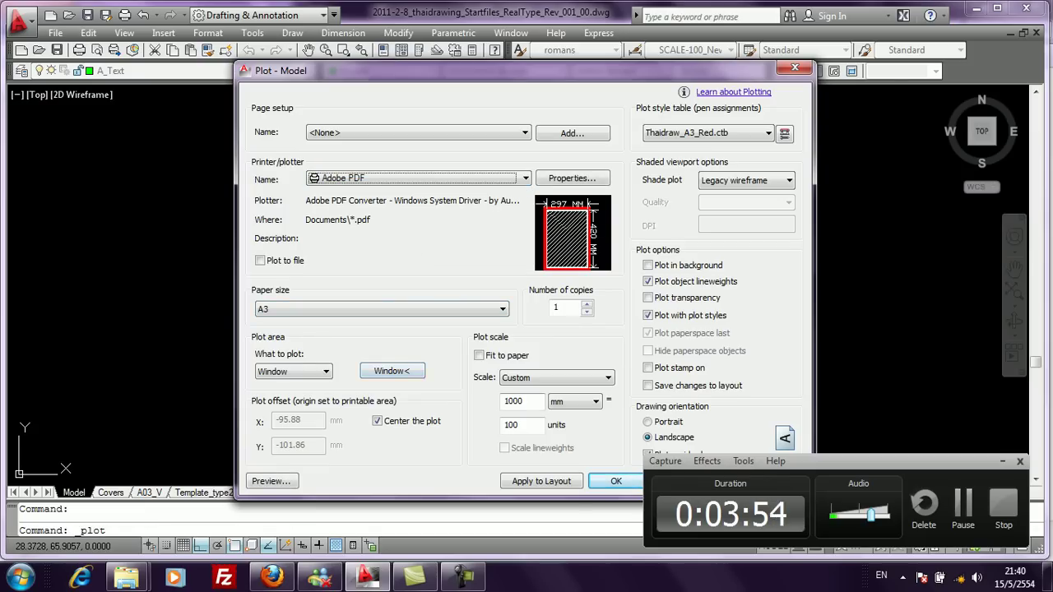
# Select the Thaidraw_A3_Red.ctb plot style table and assign it to all layouts
pyautogui.click(706, 133)
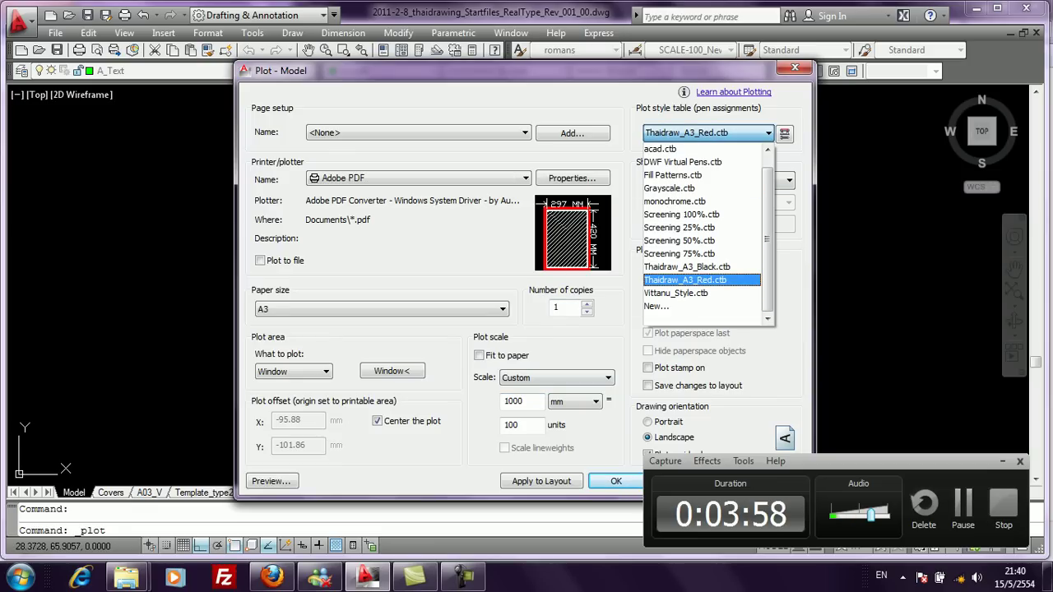
pyautogui.click(685, 280)
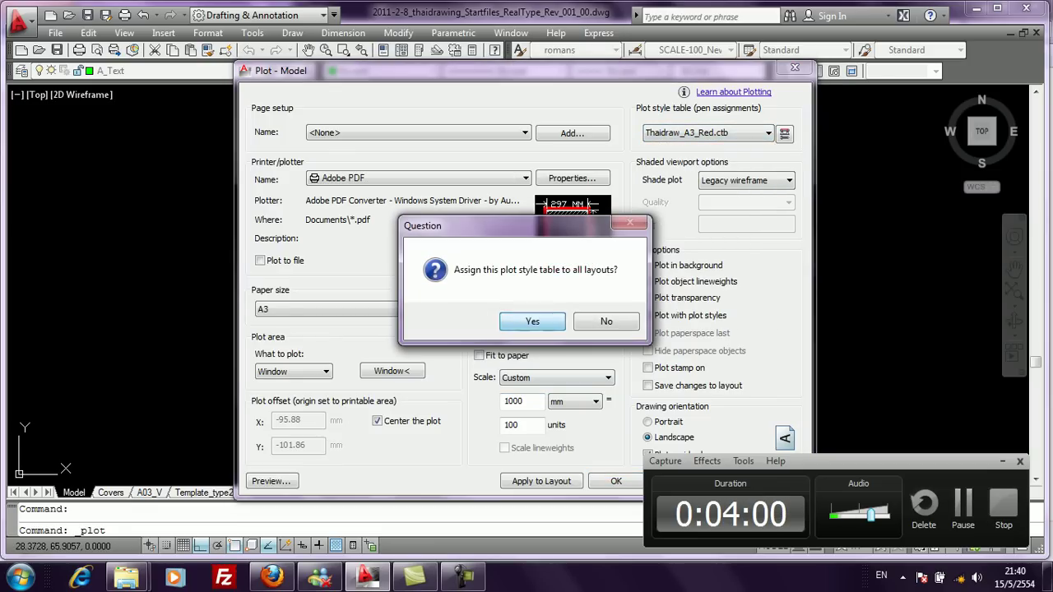
pyautogui.click(532, 321)
# Define the plot area with a window around the upper door and window schedule sheet
pyautogui.click(391, 371)
pyautogui.scroll(5, 401, 300)
pyautogui.click(420, 264)
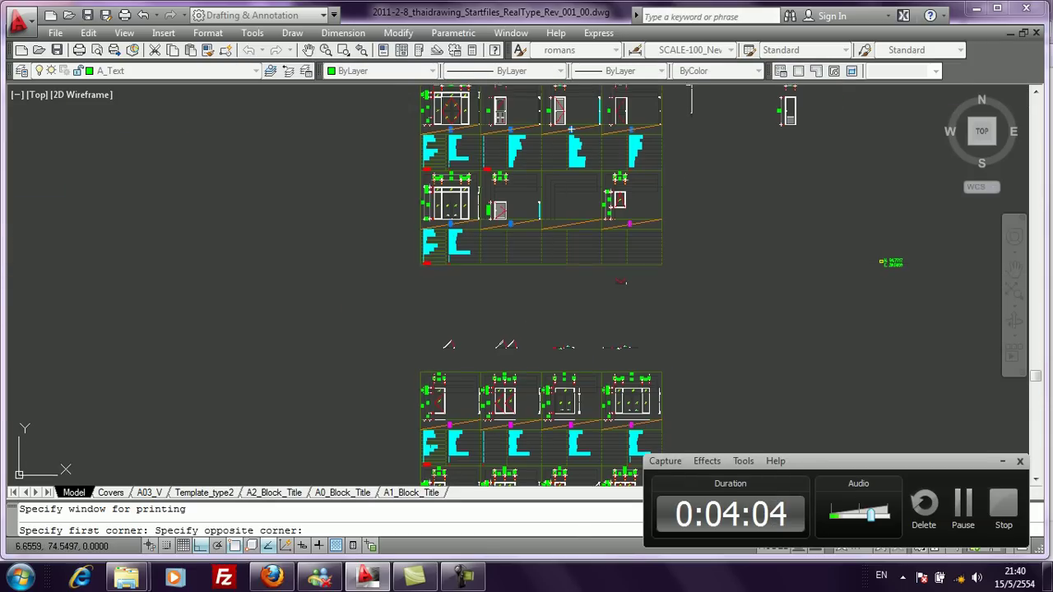
pyautogui.moveTo(571, 129); pyautogui.dragTo(498, 279, button='middle')
pyautogui.click(601, 223)
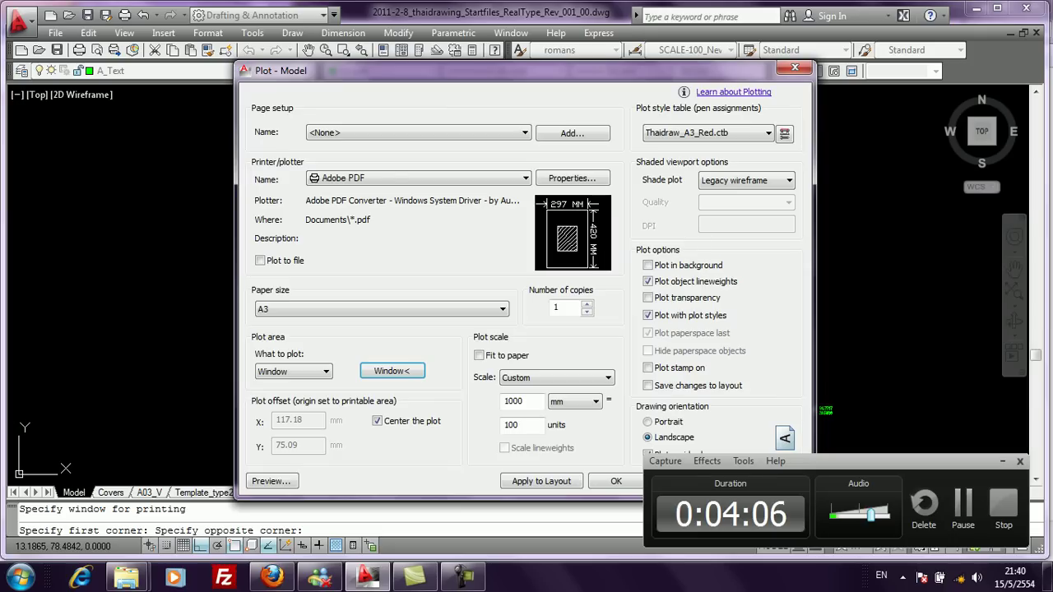
# Preview the plot despite the annotation scale mismatch, examine the door drawings' line colours and weights up close, and return to the plot settings
pyautogui.click(272, 481)
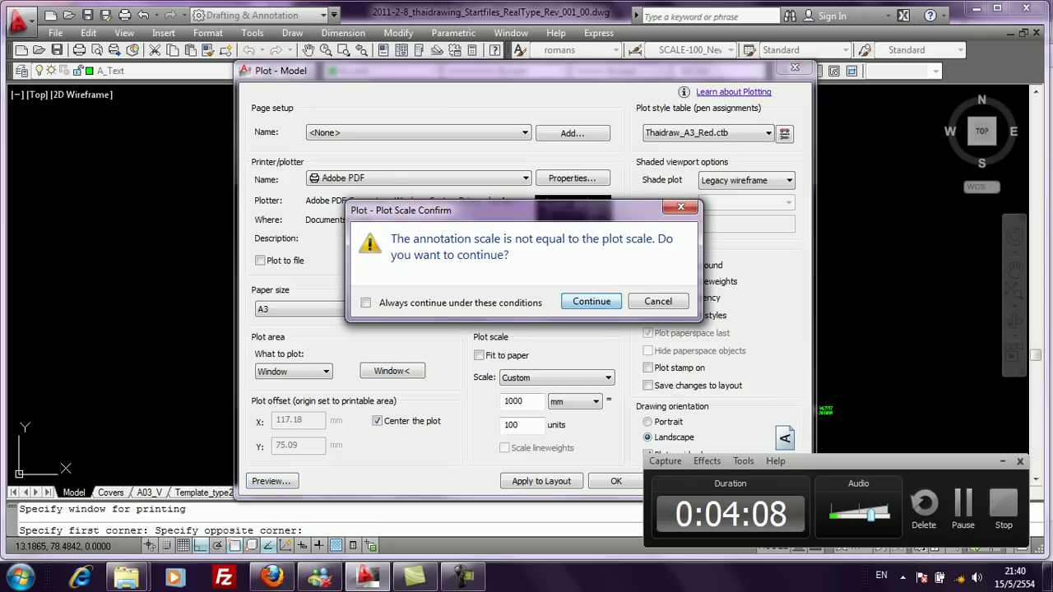
pyautogui.press('Return')
pyautogui.scroll(6, 502, 239)
pyautogui.scroll(5, 511, 300)
pyautogui.moveTo(218, 126); pyautogui.dragTo(384, 203, button='middle')
pyautogui.scroll(-5, 489, 248)
pyautogui.scroll(5, 594, 233)
pyautogui.moveTo(594, 233); pyautogui.dragTo(500, 160, button='middle')
pyautogui.scroll(-9, 477, 168)
pyautogui.scroll(5, 629, 387)
pyautogui.scroll(2, 783, 293)
pyautogui.moveTo(783, 293); pyautogui.dragTo(761, 304, button='middle')
pyautogui.scroll(-8, 602, 294)
pyautogui.scroll(8, 422, 277)
pyautogui.moveTo(422, 277); pyautogui.dragTo(415, 225, button='middle')
pyautogui.scroll(-4, 503, 264)
pyautogui.moveTo(503, 263); pyautogui.dragTo(492, 141, button='middle')
pyautogui.scroll(8, 502, 329)
pyautogui.scroll(-8, 509, 337)
pyautogui.moveTo(508, 336); pyautogui.dragTo(339, 344, button='middle')
pyautogui.scroll(-6, 556, 259)
pyautogui.scroll(12, 559, 223)
pyautogui.moveTo(558, 223); pyautogui.dragTo(406, 388, button='middle')
pyautogui.scroll(-4, 411, 340)
pyautogui.moveTo(411, 340); pyautogui.dragTo(252, 395, button='middle')
pyautogui.scroll(6, 489, 189)
pyautogui.moveTo(489, 188); pyautogui.dragTo(541, 441, button='middle')
pyautogui.scroll(-6, 557, 359)
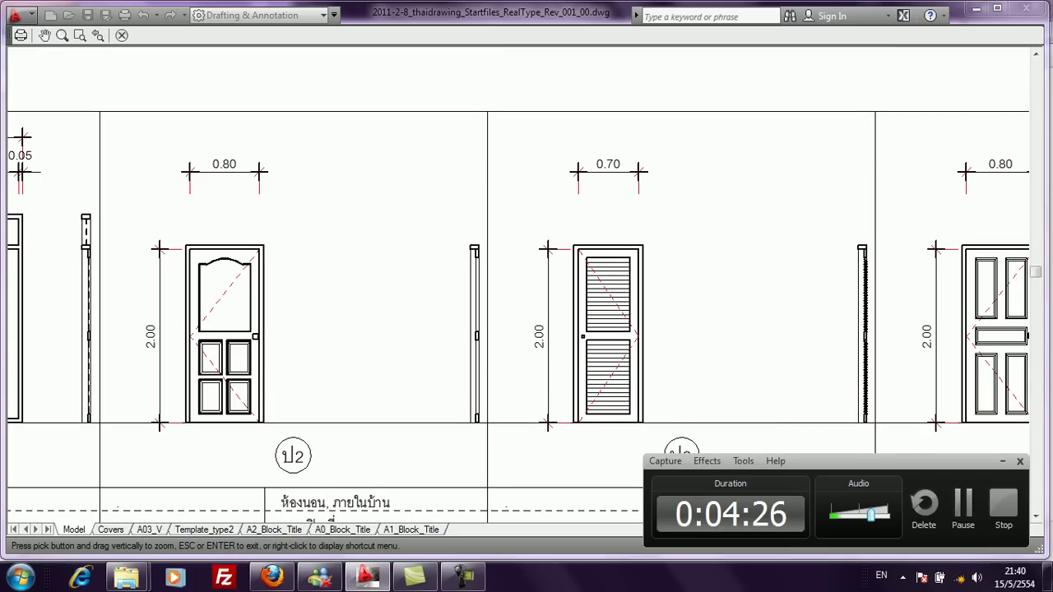
pyautogui.rightClick(567, 160)
pyautogui.click(586, 174)
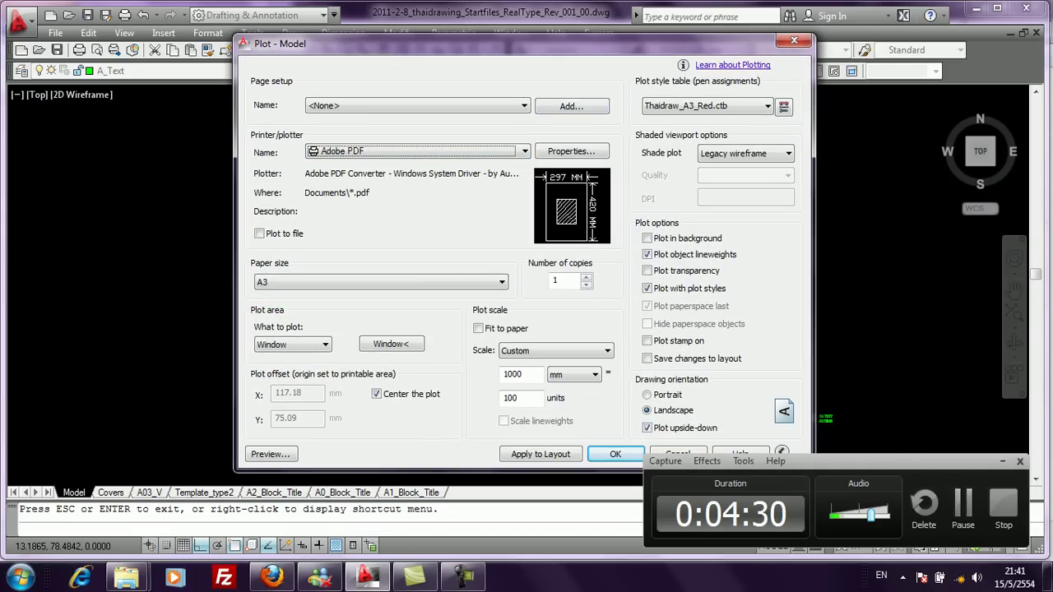
pyautogui.moveTo(527, 43); pyautogui.dragTo(382, 34)
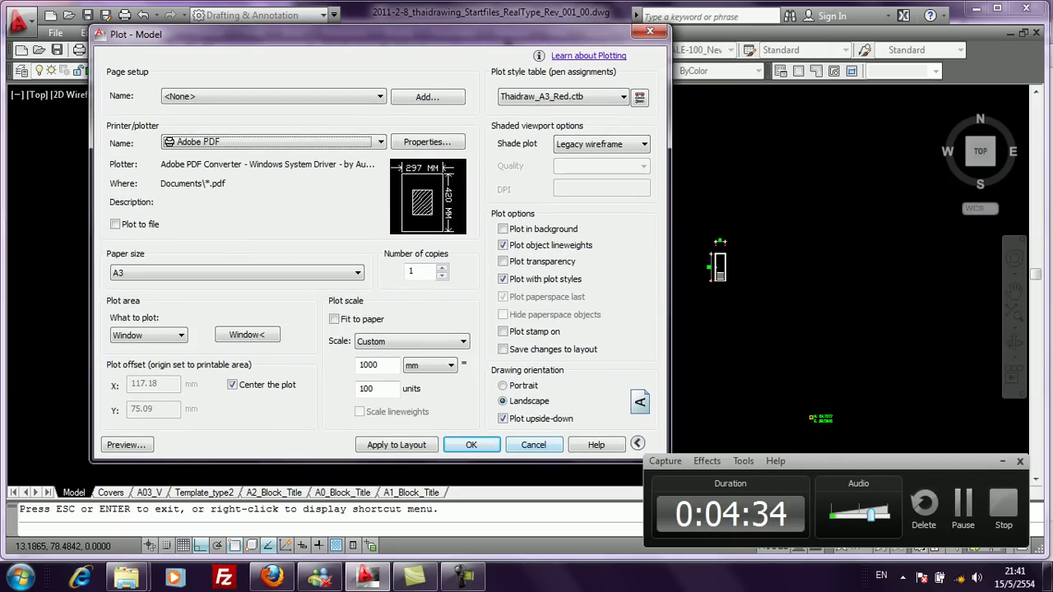